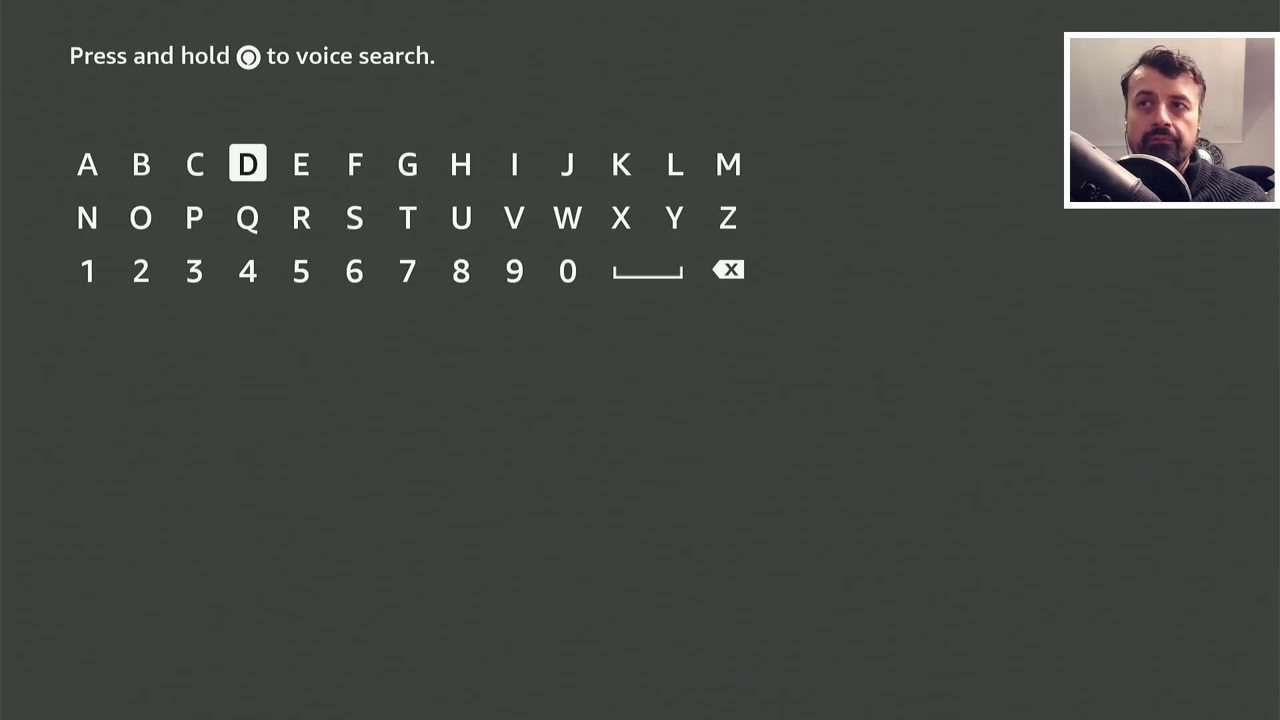
# Search 'Dev' and launch Developer Tools Menu with the System X-Ray overlay showing.
pyautogui.write('Dev')
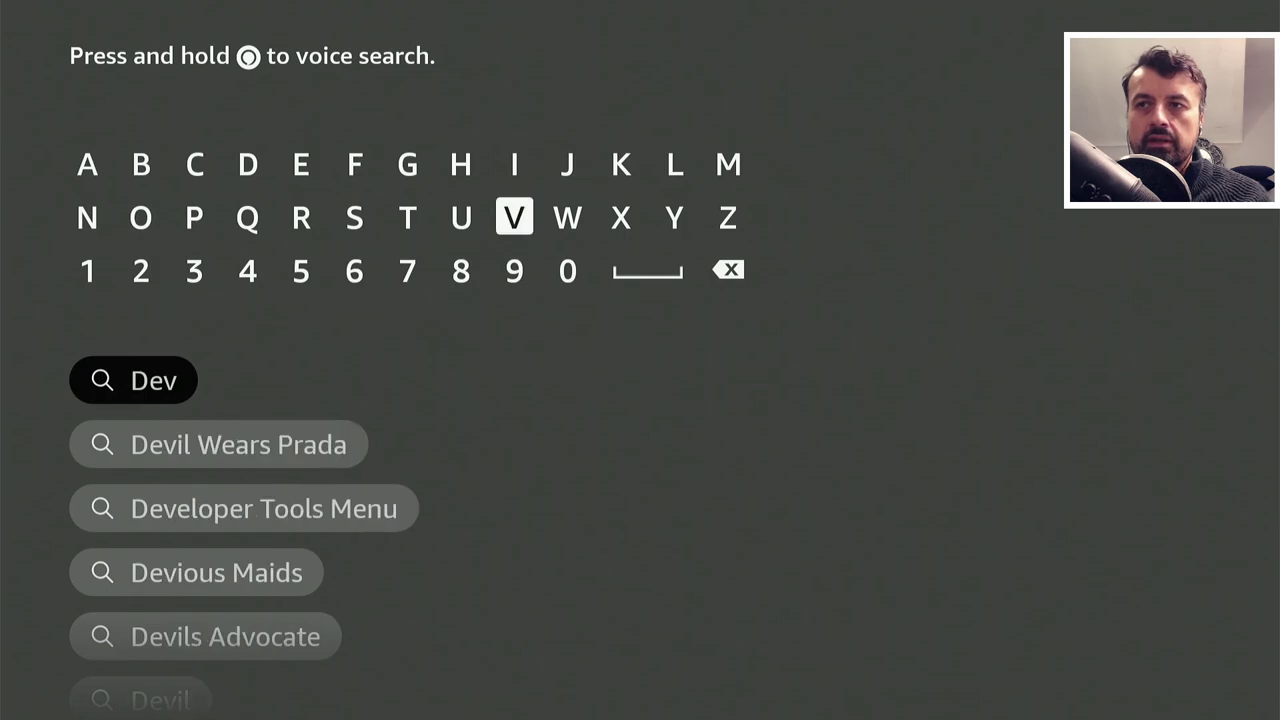
pyautogui.press('Down')
pyautogui.press('Down')
pyautogui.press('Down')
pyautogui.press('Down')
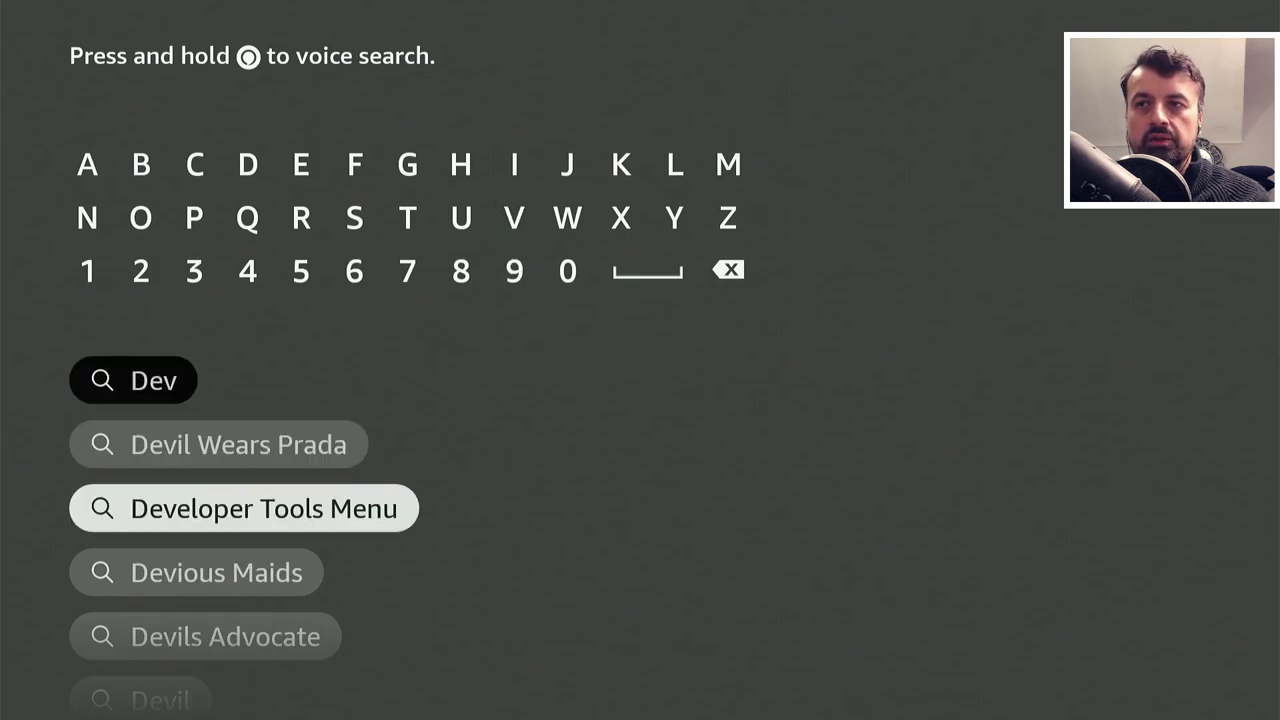
pyautogui.press('Return')
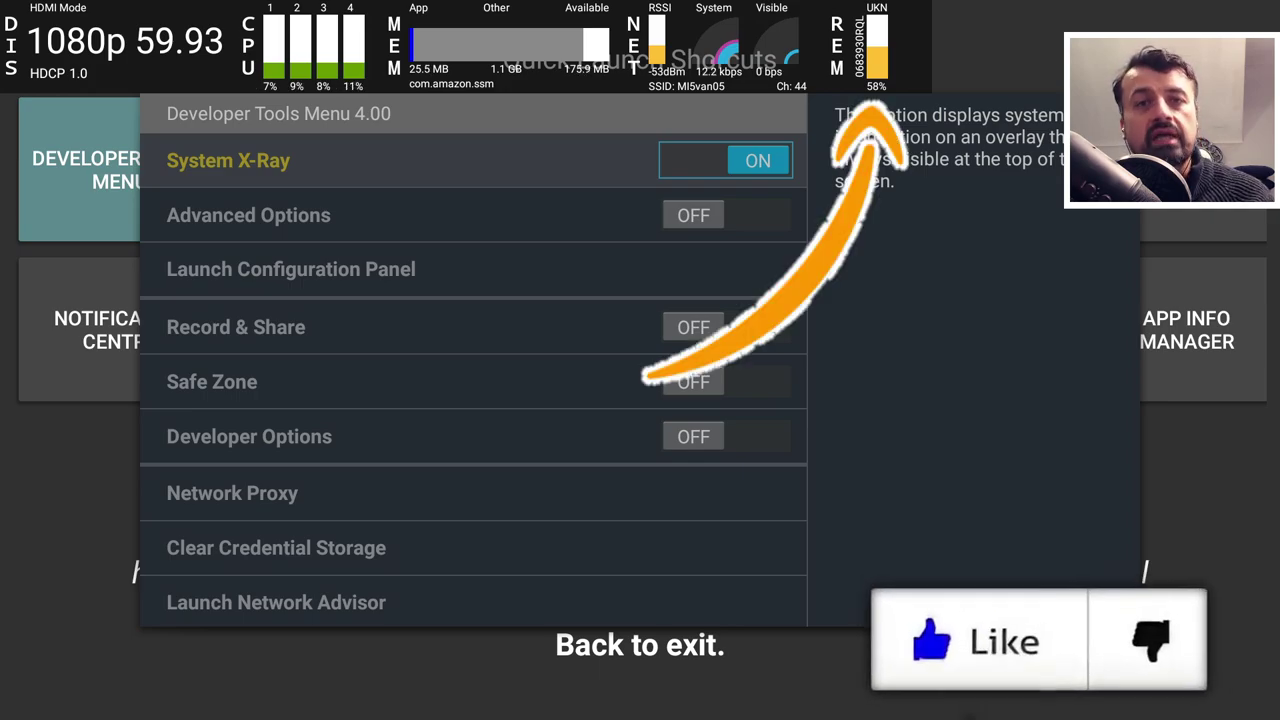
# Switch the Developer Tools Menu's Advanced Options setting ON.
pyautogui.press('Down')
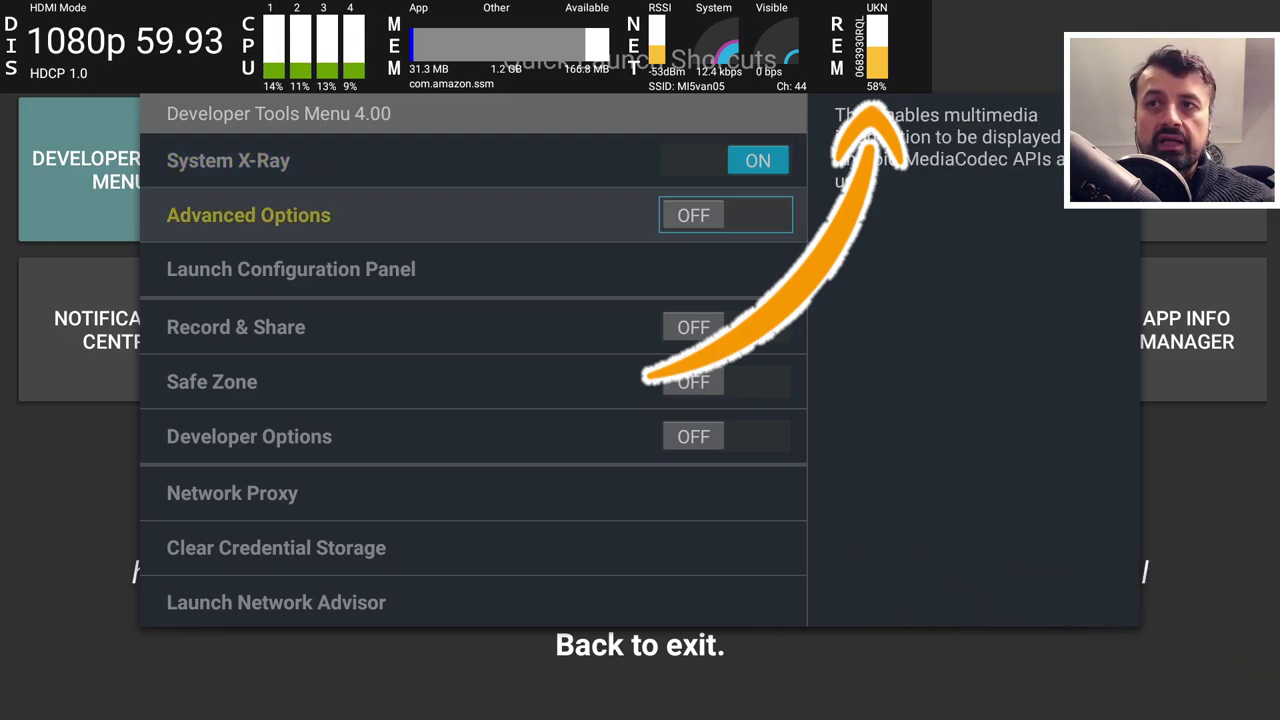
pyautogui.press('Return')
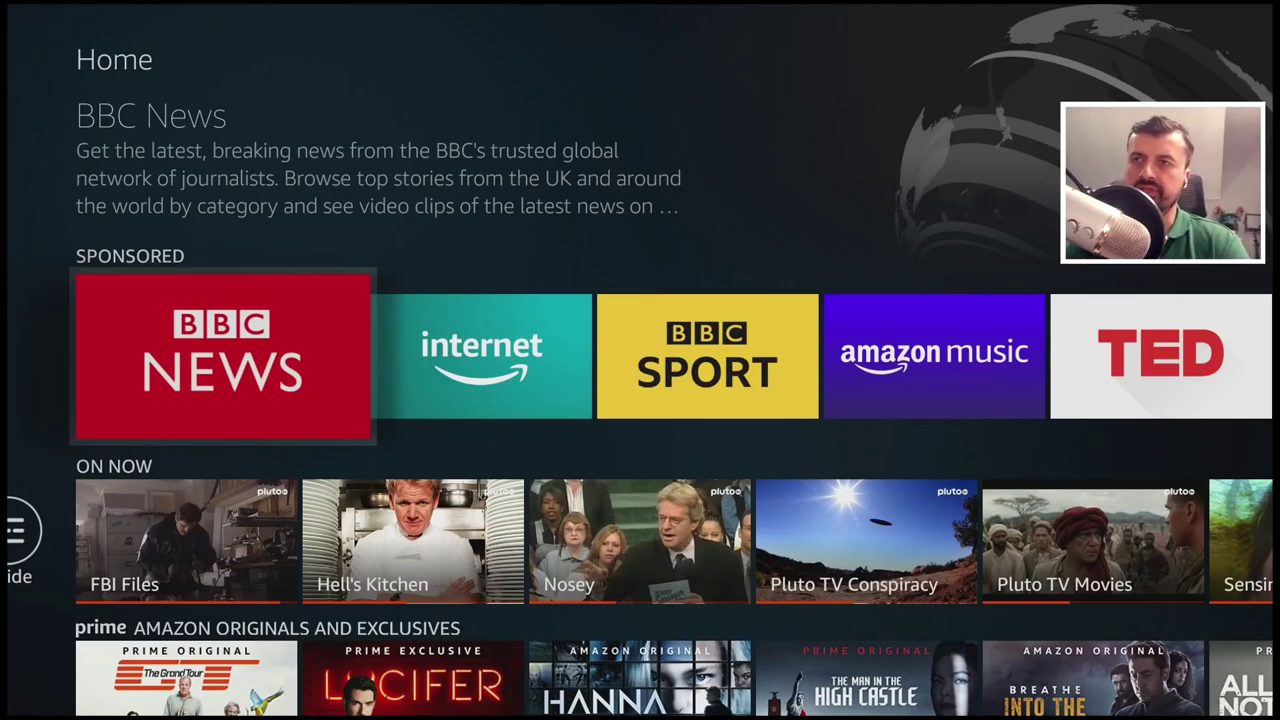
pyautogui.press('Home')
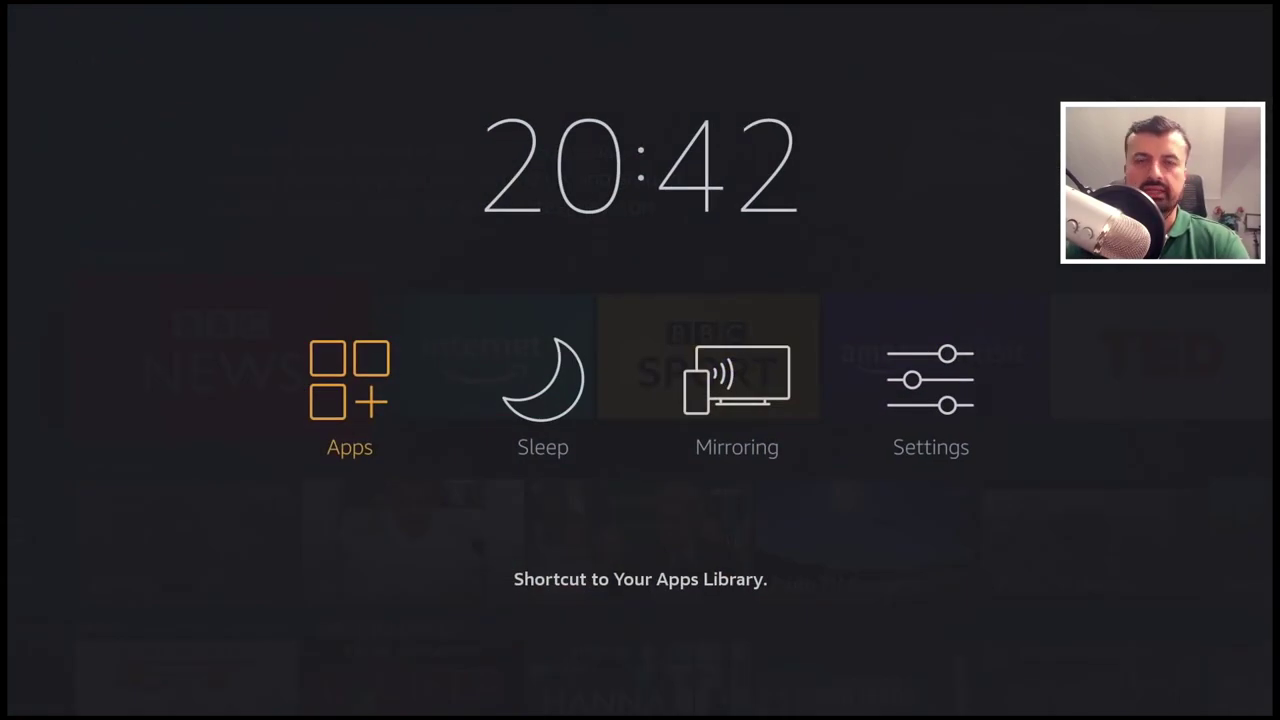
pyautogui.press('Escape')
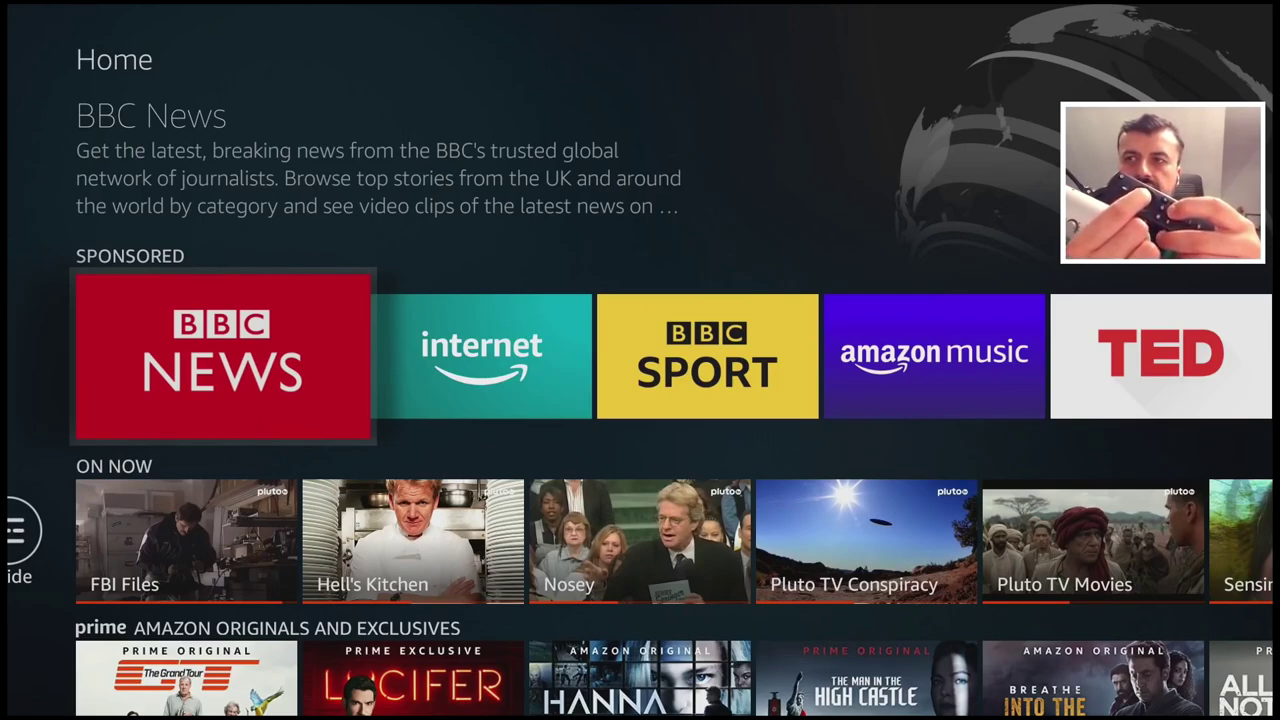
# Power off the Fire TV Stick 4K using the remote's power shortcut.
pyautogui.press('XF86PowerOff')
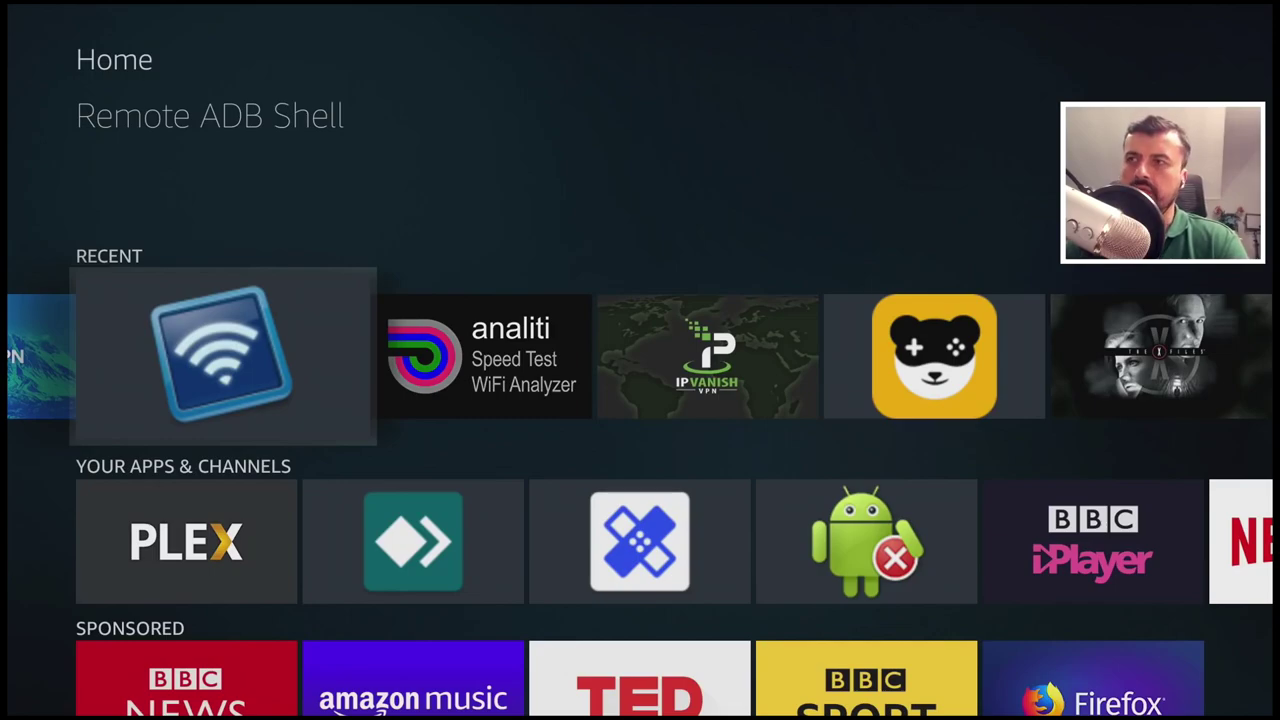
# Launch APKUpdater from Recent and step through its list of 20 available updates.
pyautogui.press('Left')
pyautogui.press('Left')
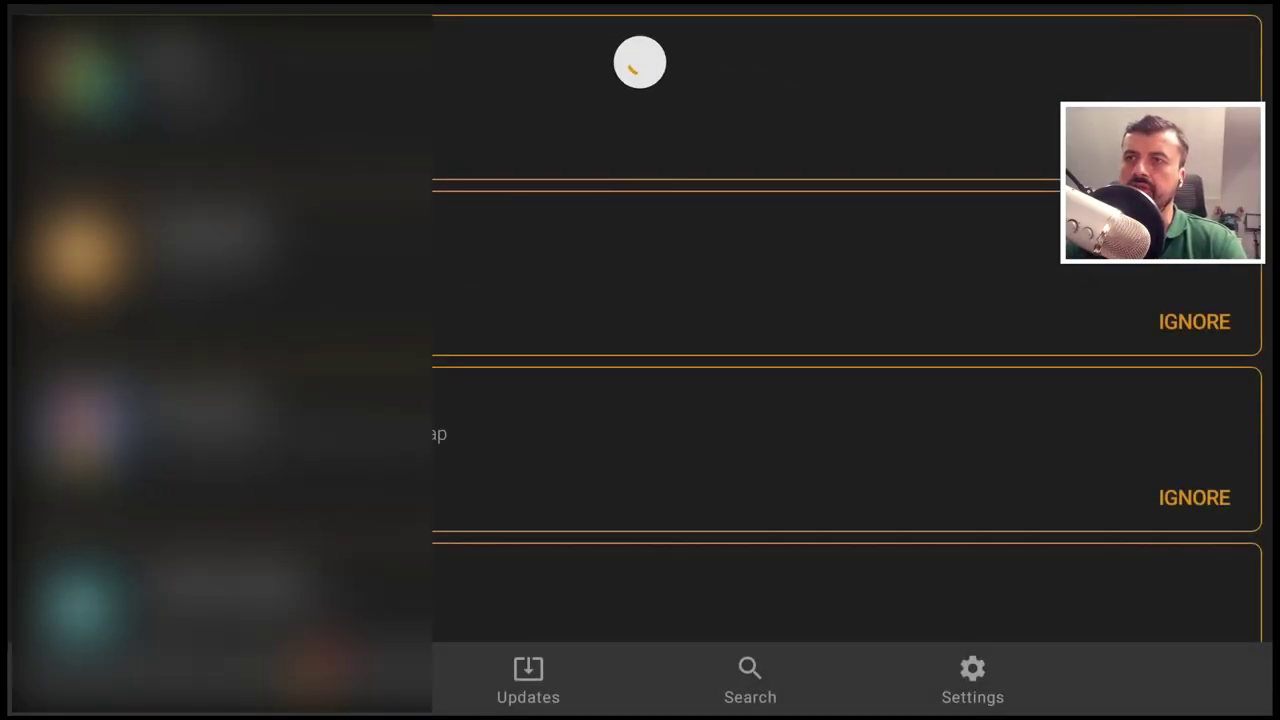
pyautogui.press('Down')
pyautogui.press('Down')
pyautogui.press('Down')
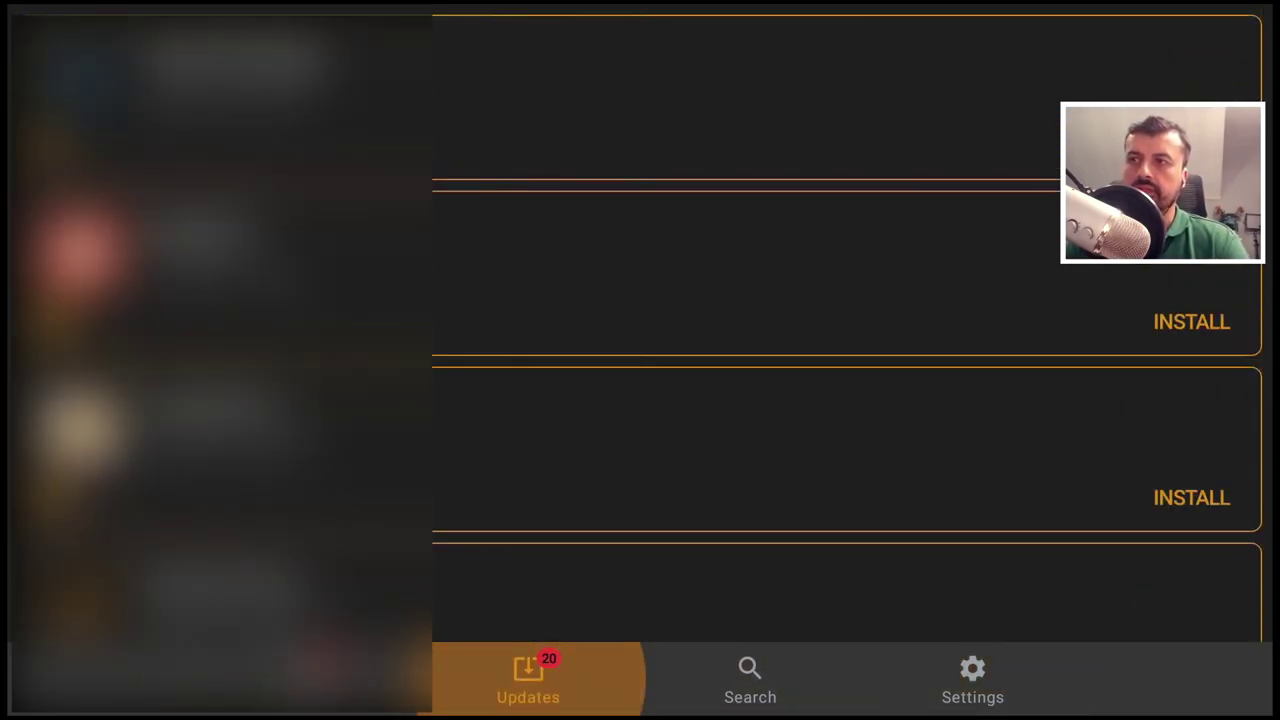
pyautogui.press('Up')
pyautogui.press('Down')
pyautogui.press('Down')
pyautogui.press('Down')
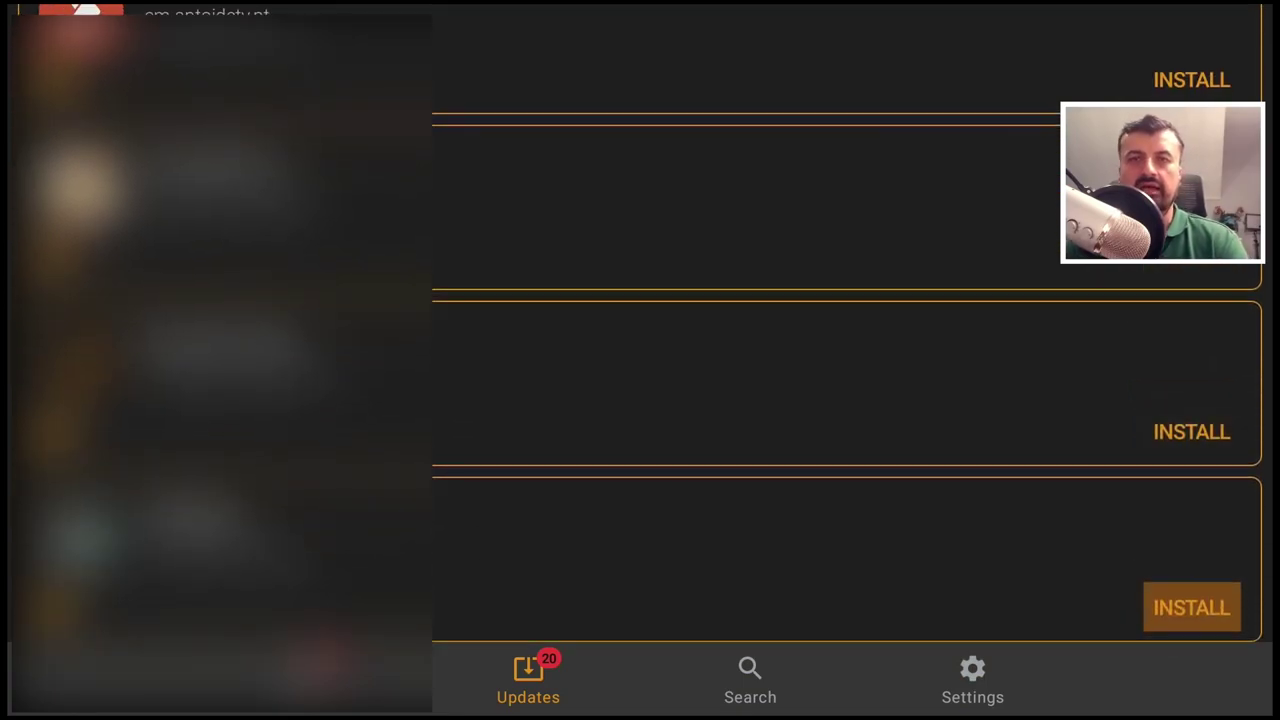
pyautogui.press('Down')
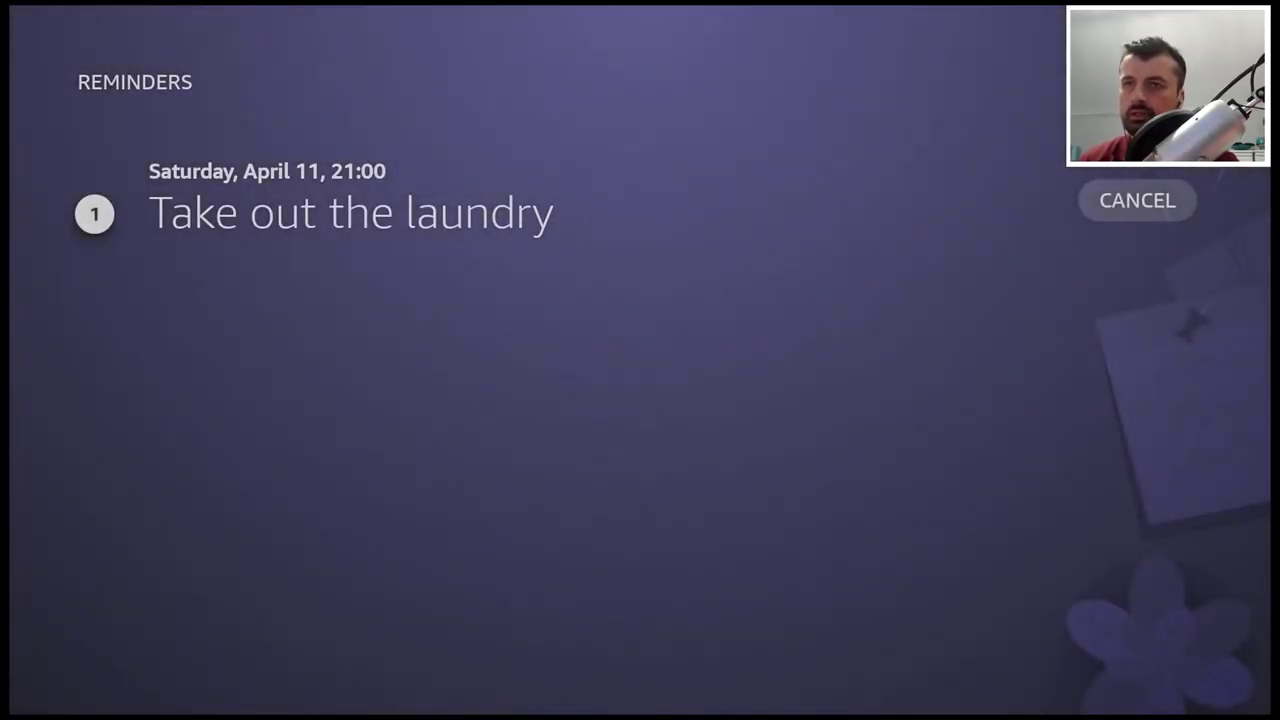
# Cancel the 'Take out the laundry' reminder for Saturday, April 11, 21:00.
pyautogui.press('Right')
pyautogui.press('Return')
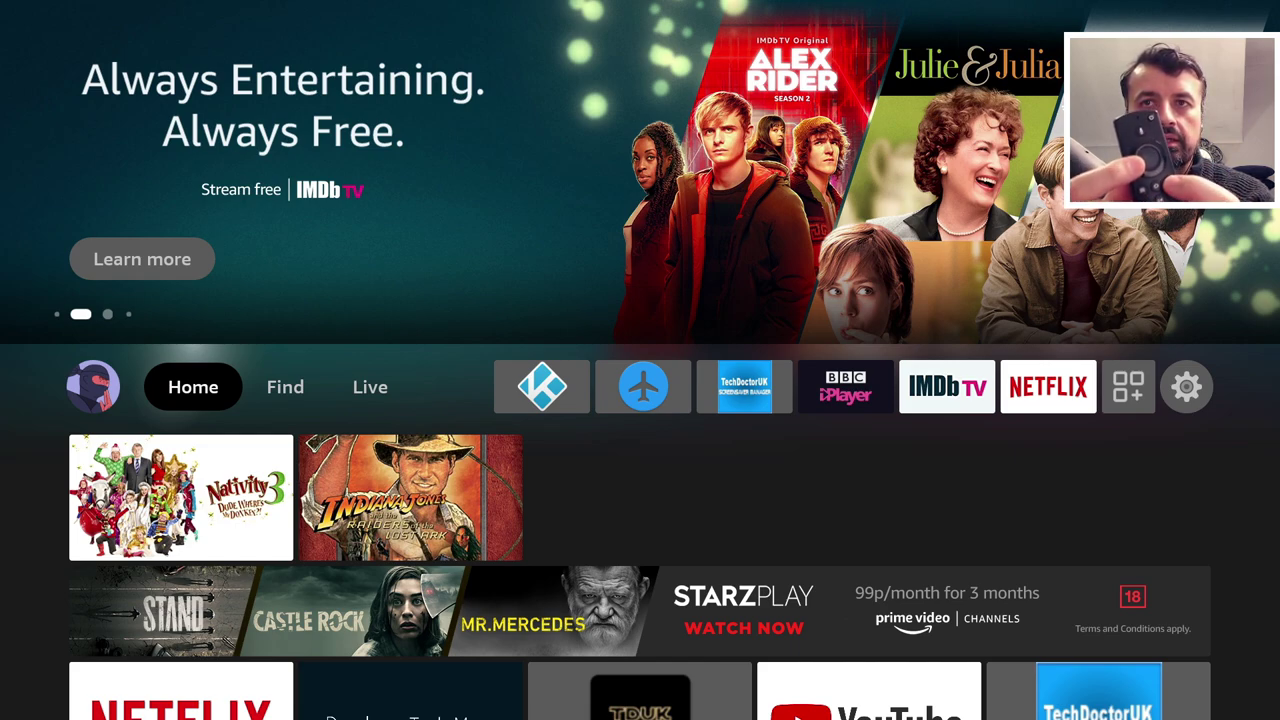
# Bring focus back to Home, then hold Back+Right to start the factory reset countdown.
pyautogui.press('Right')
pyautogui.press('Right')
pyautogui.press('Left')
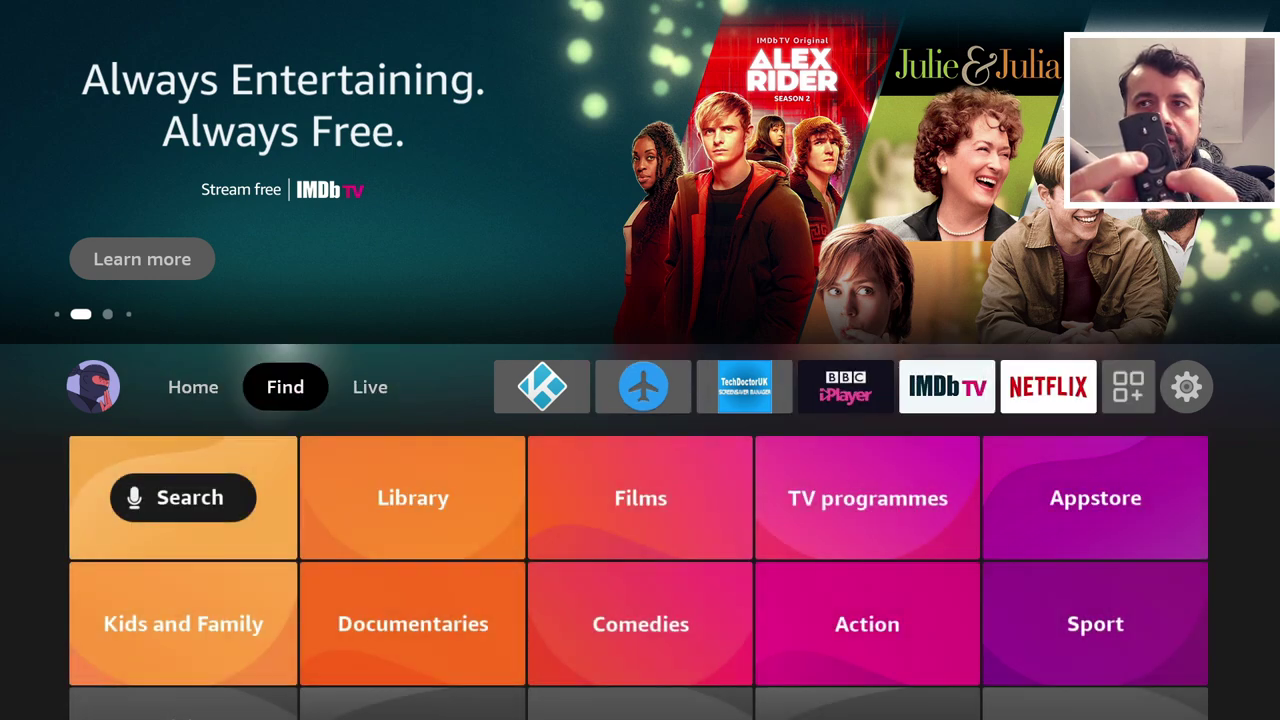
pyautogui.press('Right')
pyautogui.press('Left')
pyautogui.press('Left')
pyautogui.press('Left')
pyautogui.press('Left')
pyautogui.press('Left')
pyautogui.press('Left')
pyautogui.press('Left')
pyautogui.press('Left')
pyautogui.press('Left')
pyautogui.press('Left')
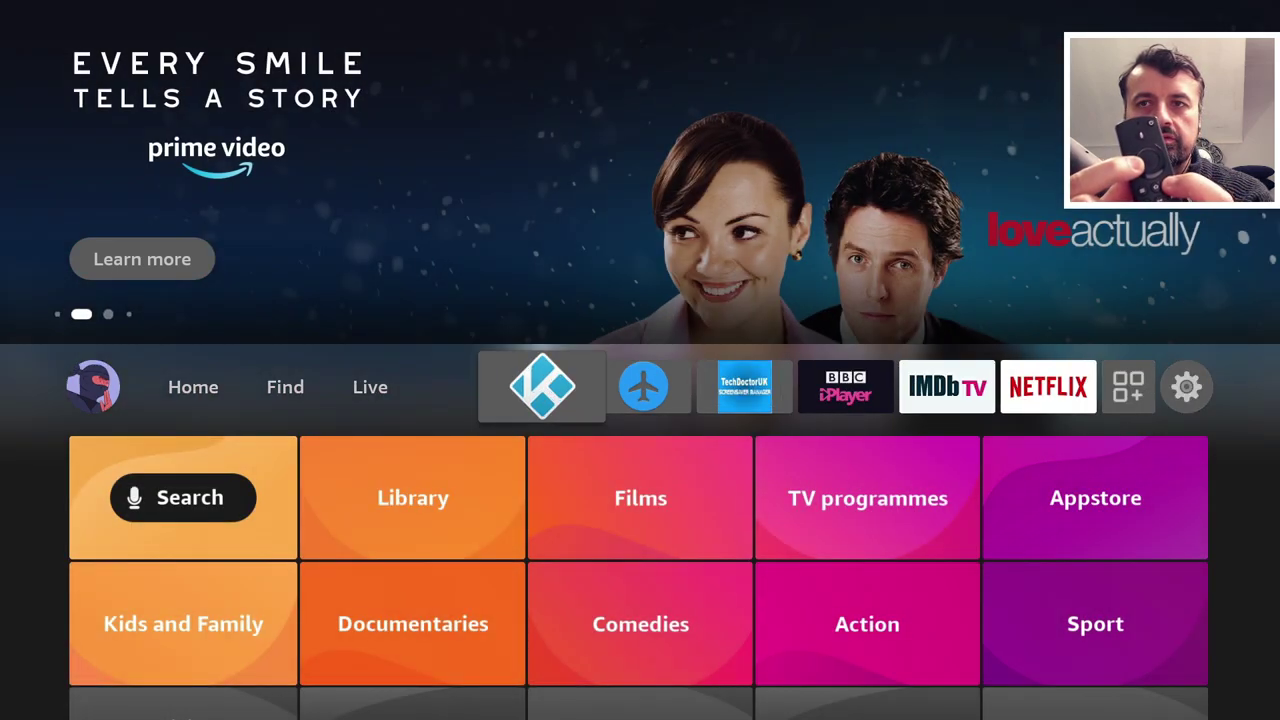
pyautogui.press('Left')
pyautogui.press('Left')
pyautogui.press('Left')
pyautogui.press('Left')
pyautogui.press('Left')
pyautogui.press('Left')
pyautogui.press('Left')
pyautogui.press('Left')
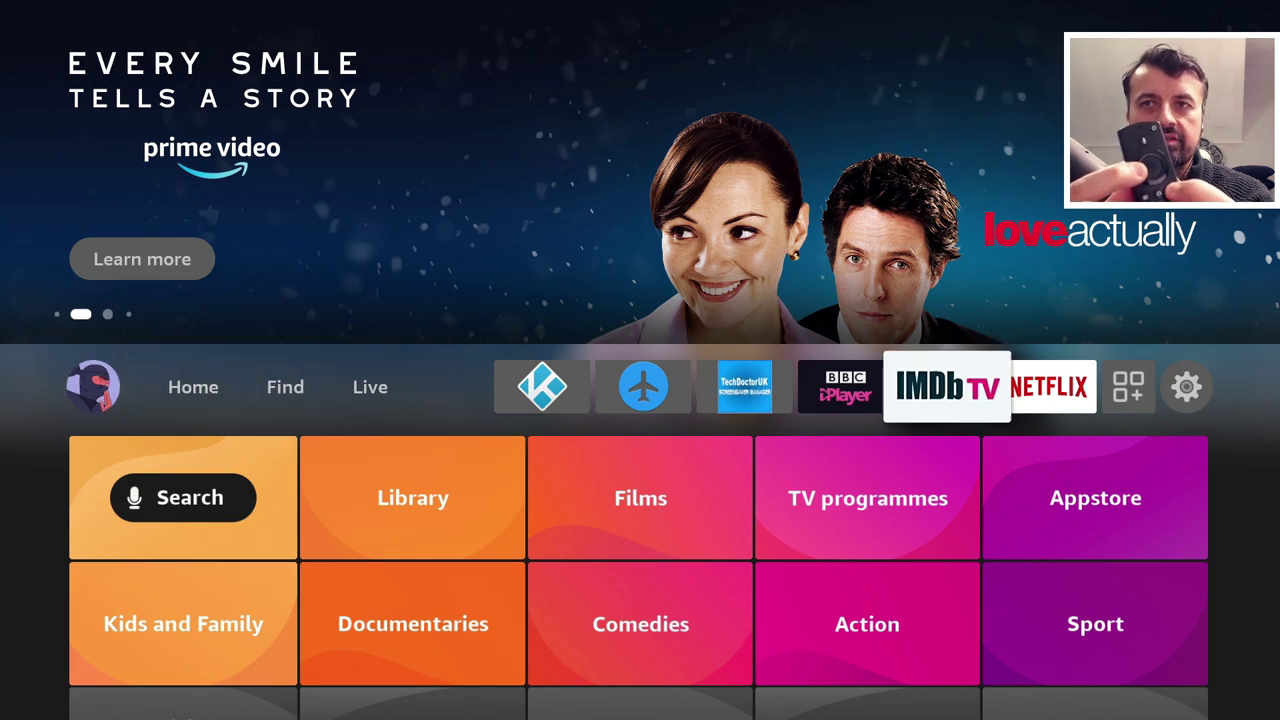
pyautogui.press('Left')
pyautogui.press('Left')
pyautogui.press('Left')
pyautogui.press('Left')
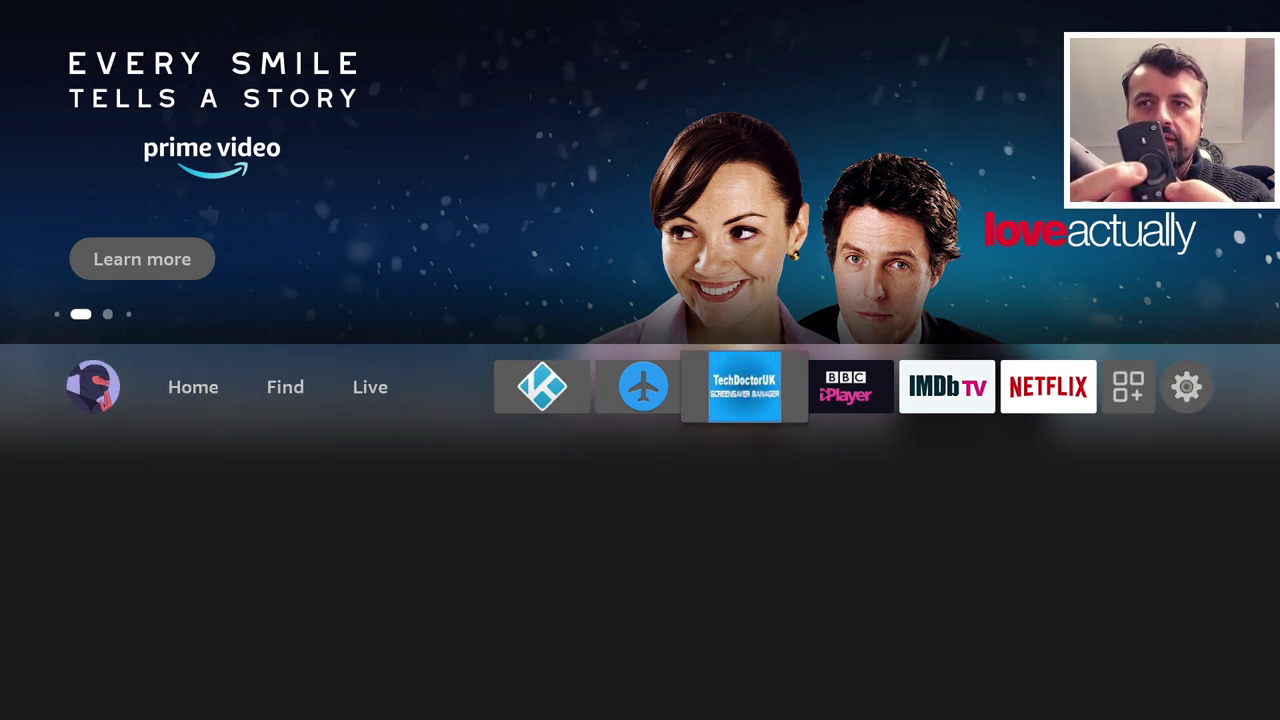
pyautogui.press('Left')
pyautogui.press('Left')
pyautogui.press('Left')
pyautogui.press('Left')
pyautogui.press('Left')
pyautogui.press('Left')
pyautogui.press('Left')
pyautogui.press('Left')
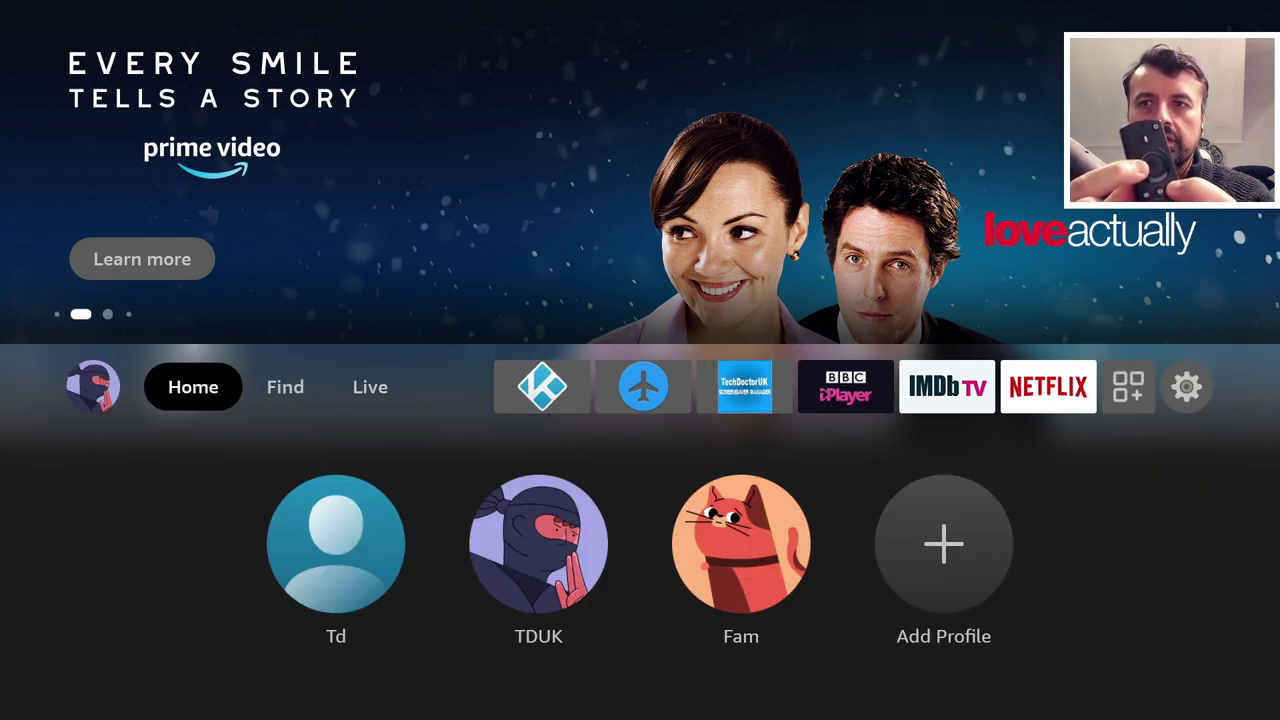
pyautogui.press('Home')
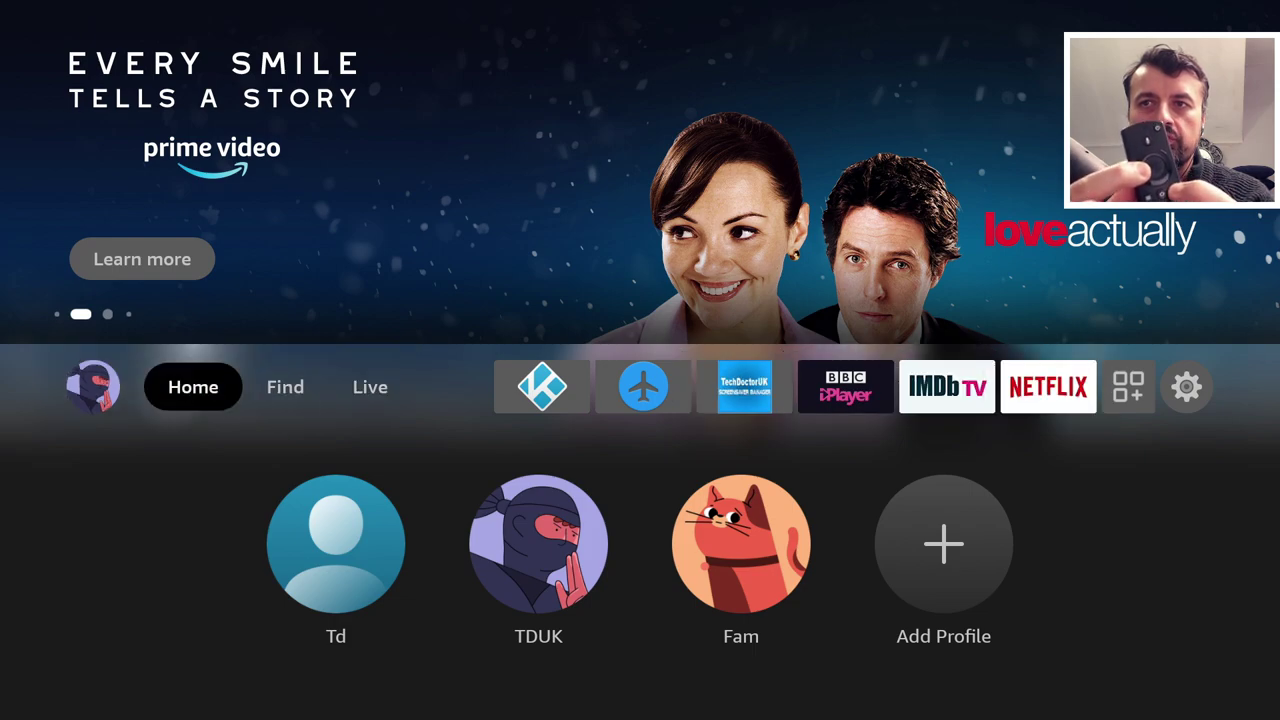
pyautogui.hotkey('Escape', 'Right')
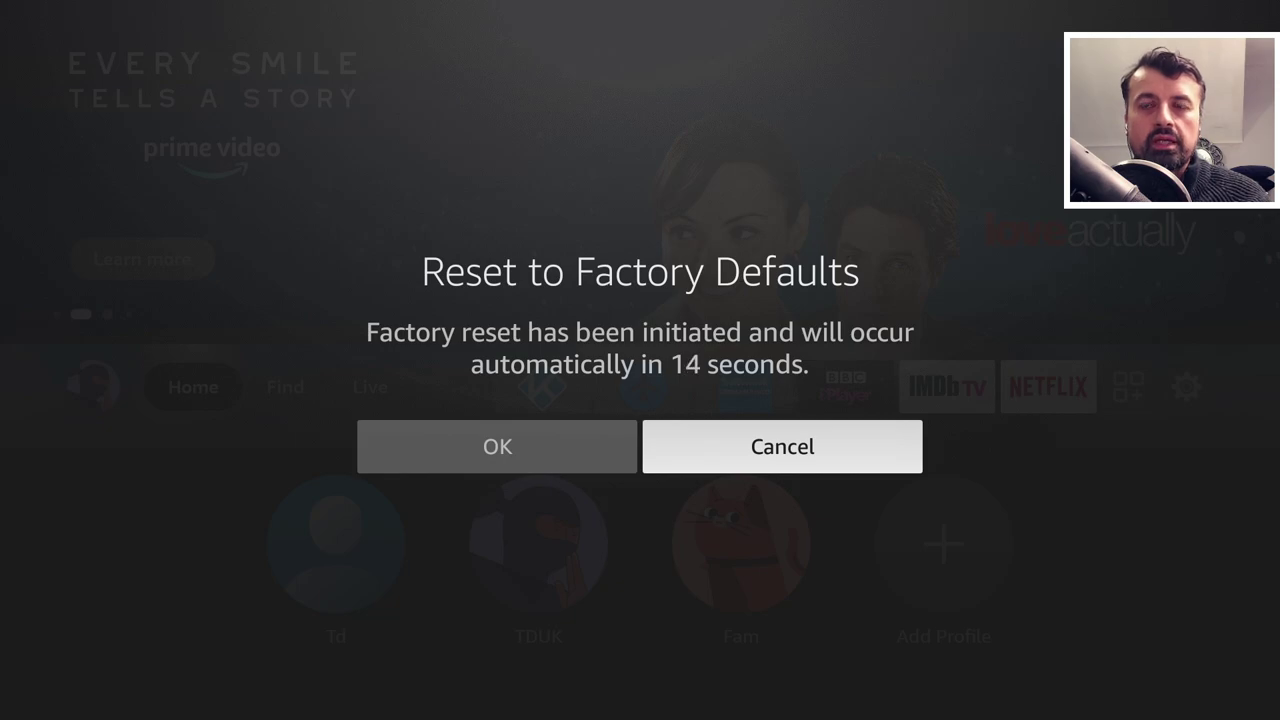
# Choose Cancel in the Reset to Factory Defaults dialog to stop the reset.
pyautogui.press('Left')
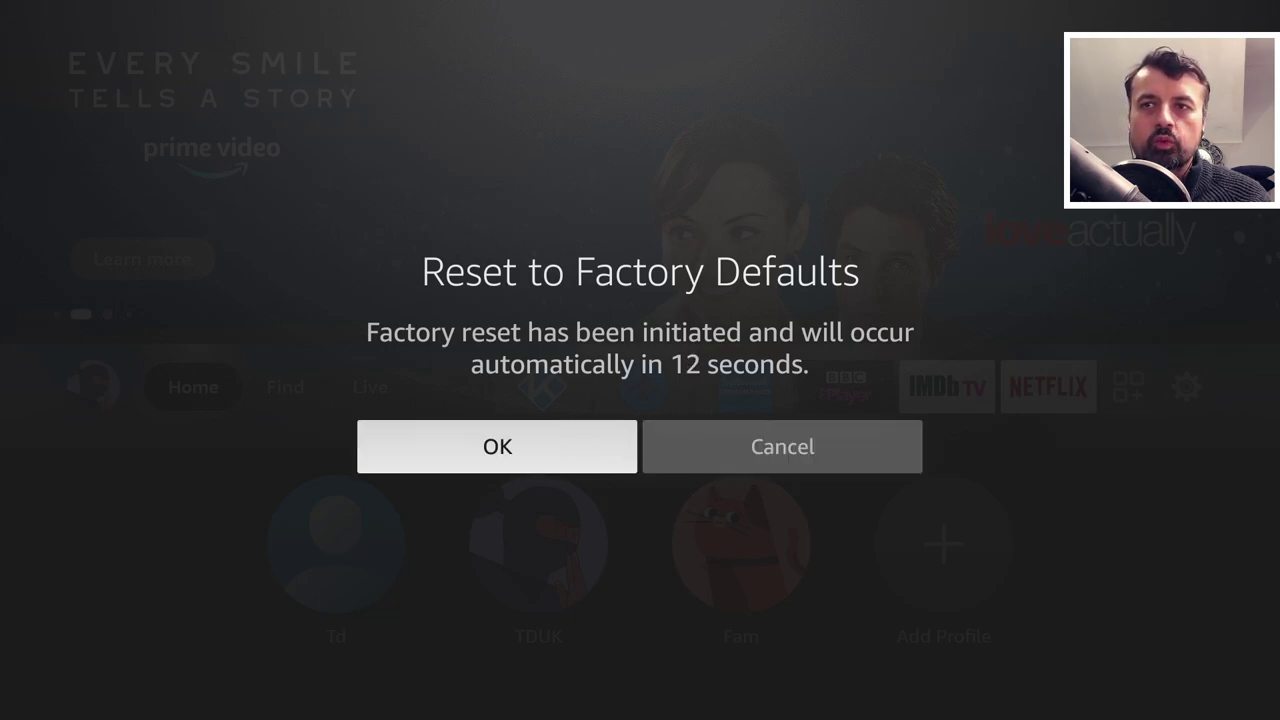
pyautogui.press('Right')
pyautogui.press('Return')
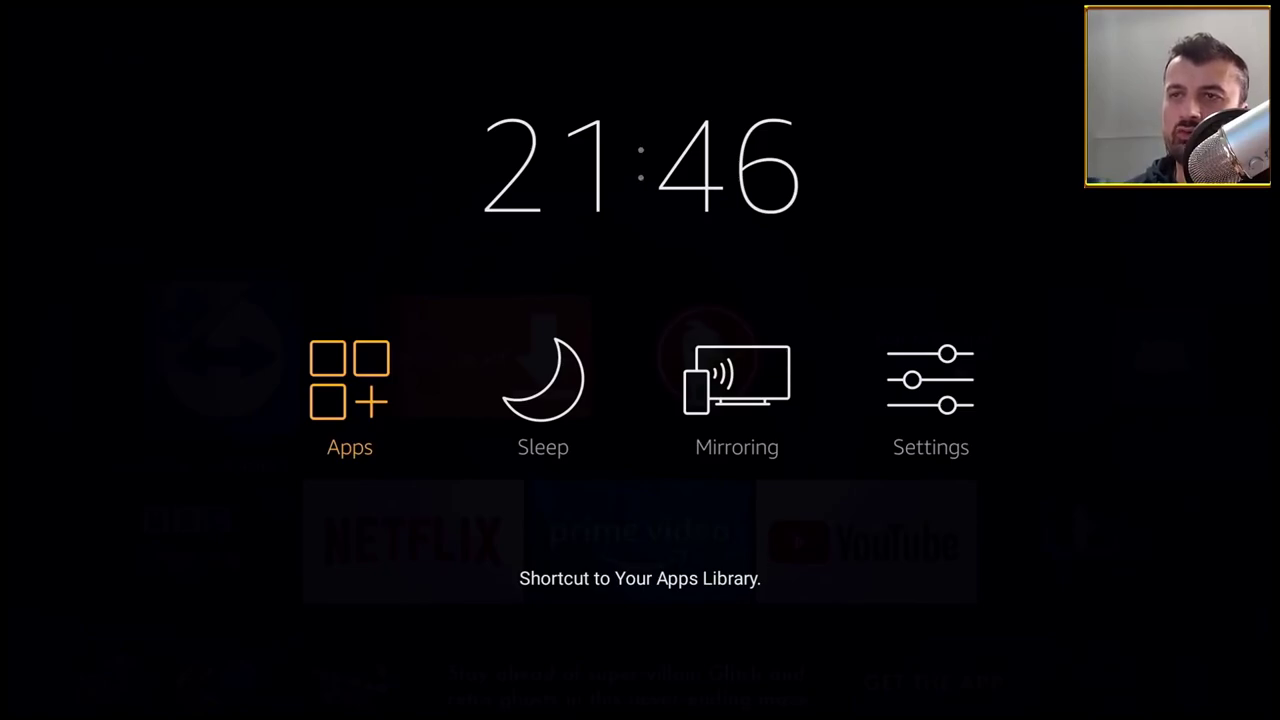
pyautogui.press('Escape')
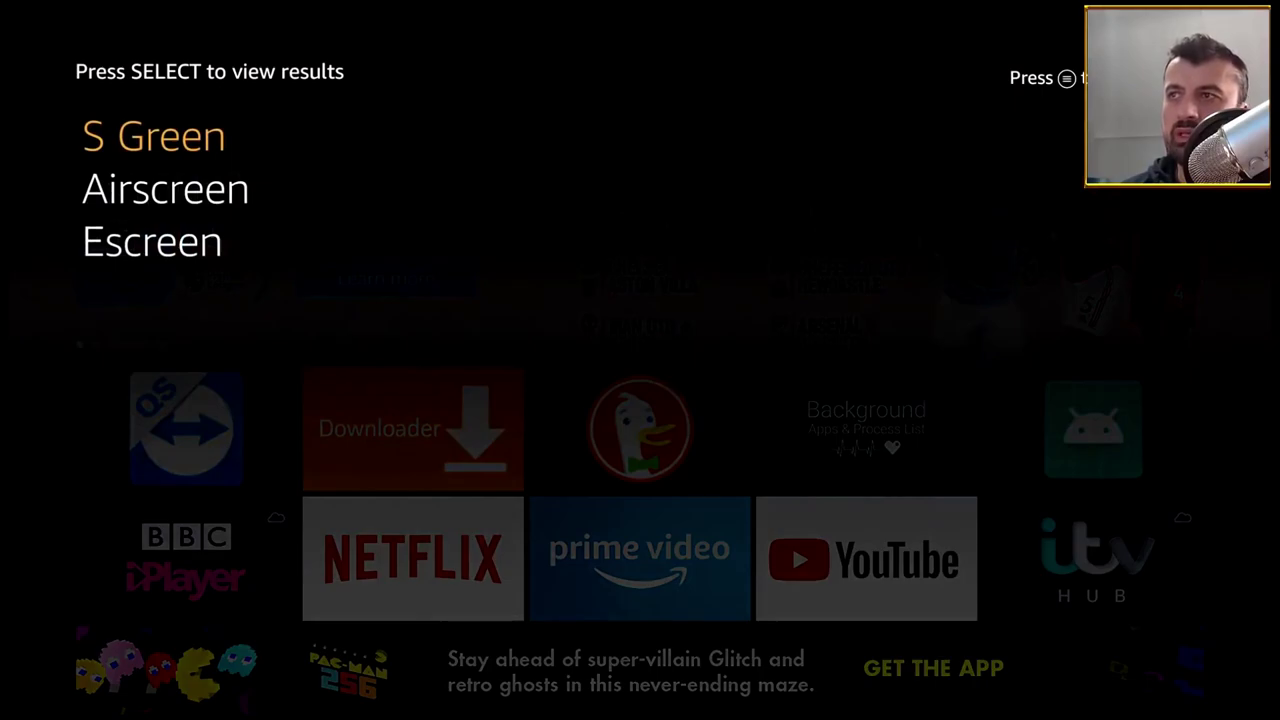
# Pick 'Airscreen' from the voice results and open the app from its details page.
pyautogui.press('Down')
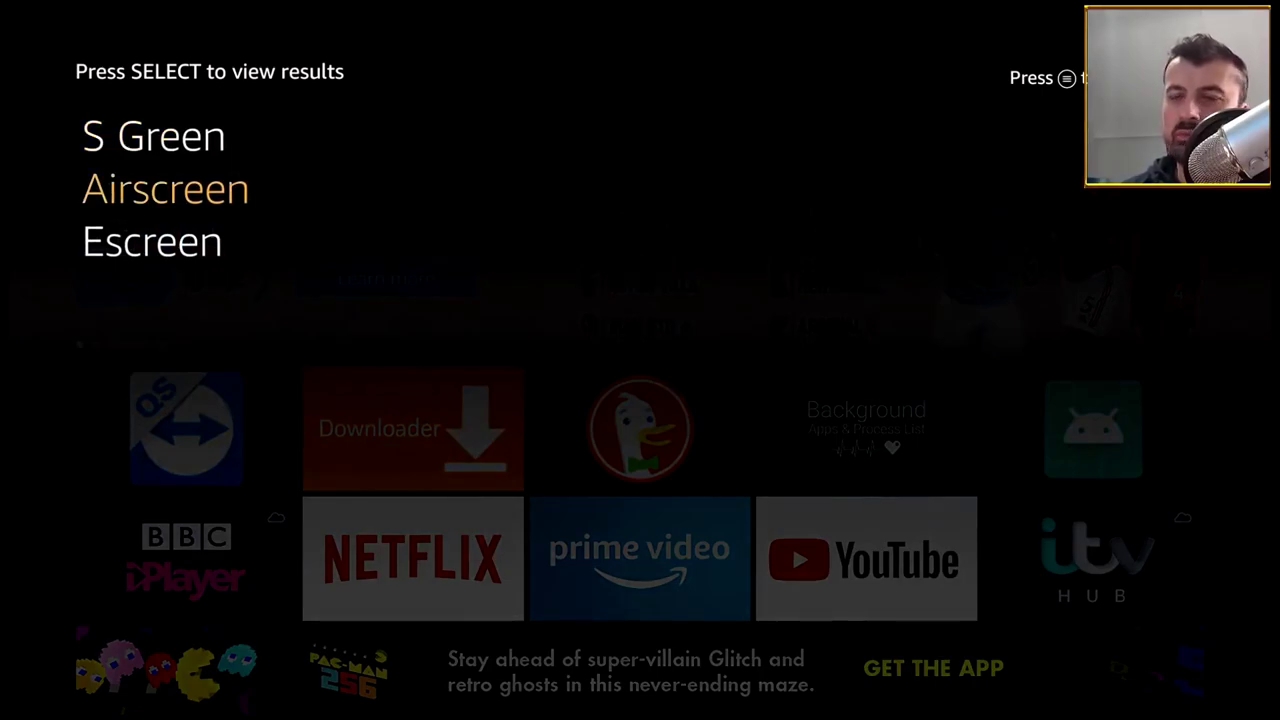
pyautogui.press('Return')
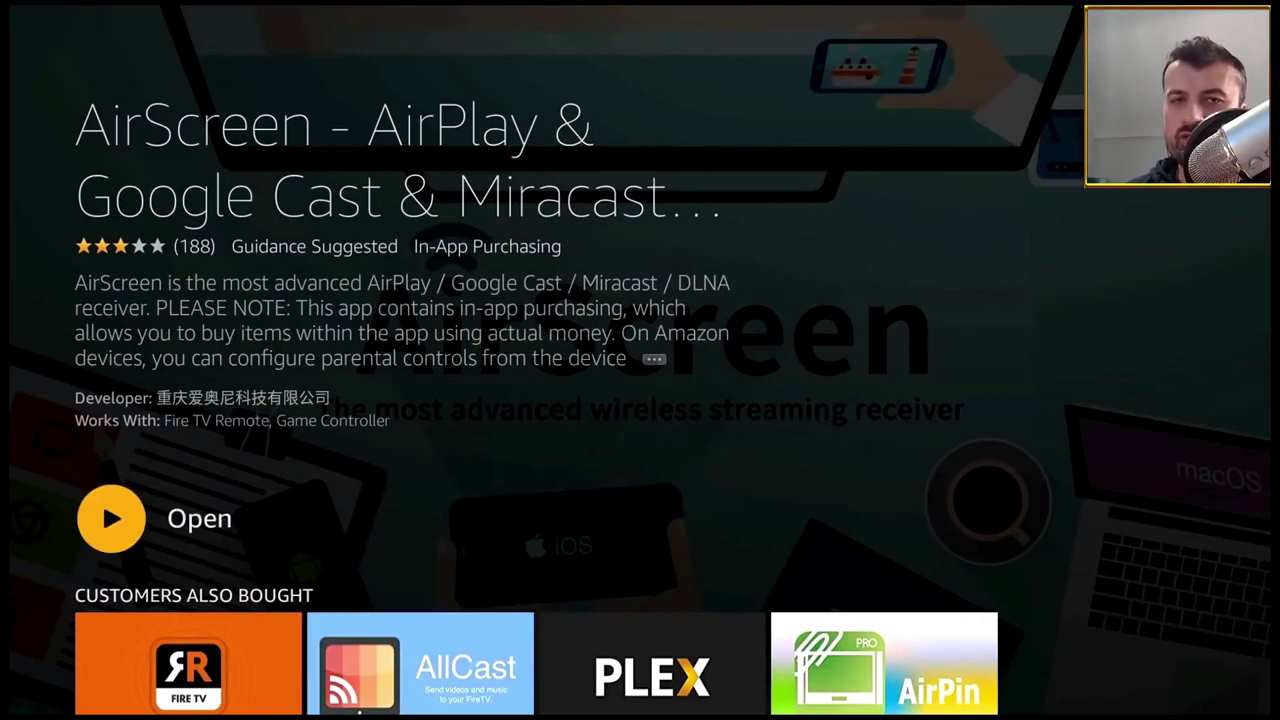
pyautogui.press('Return')
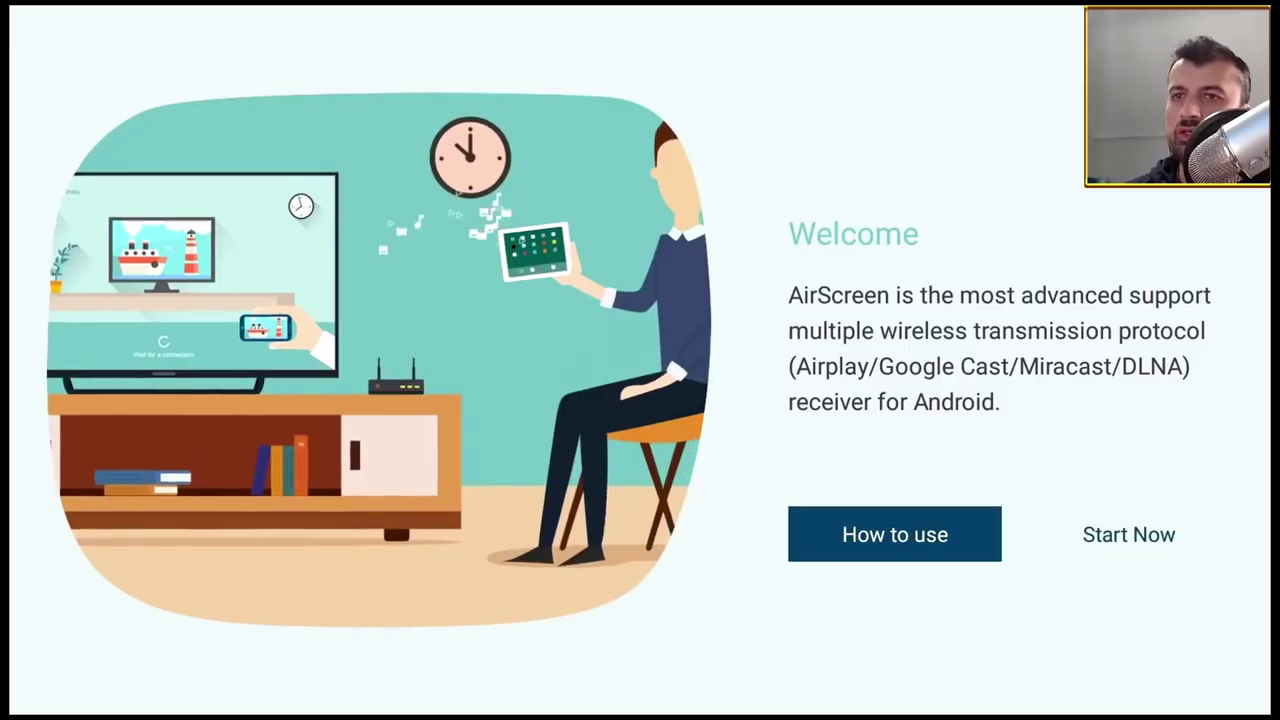
# Choose Start Now to skip the tutorial, then open AirScreen's Settings page.
pyautogui.press('Right')
pyautogui.press('Return')
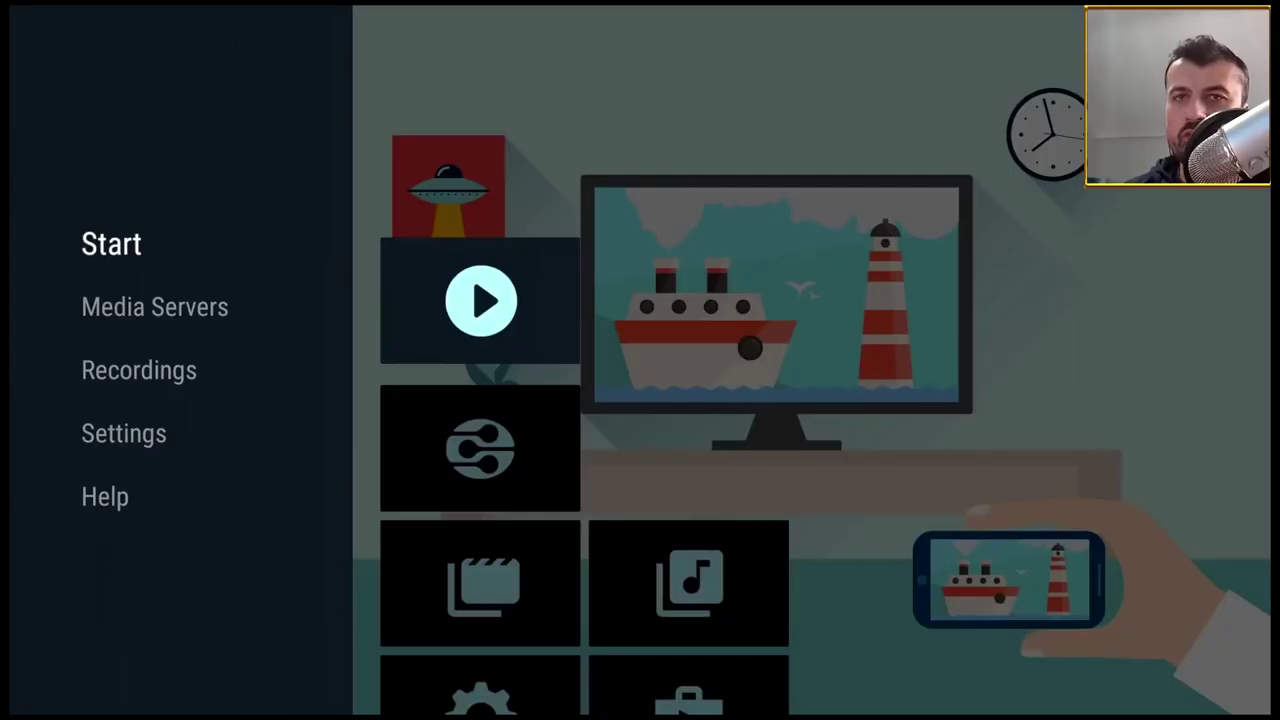
pyautogui.press('Down')
pyautogui.press('Down')
pyautogui.press('Down')
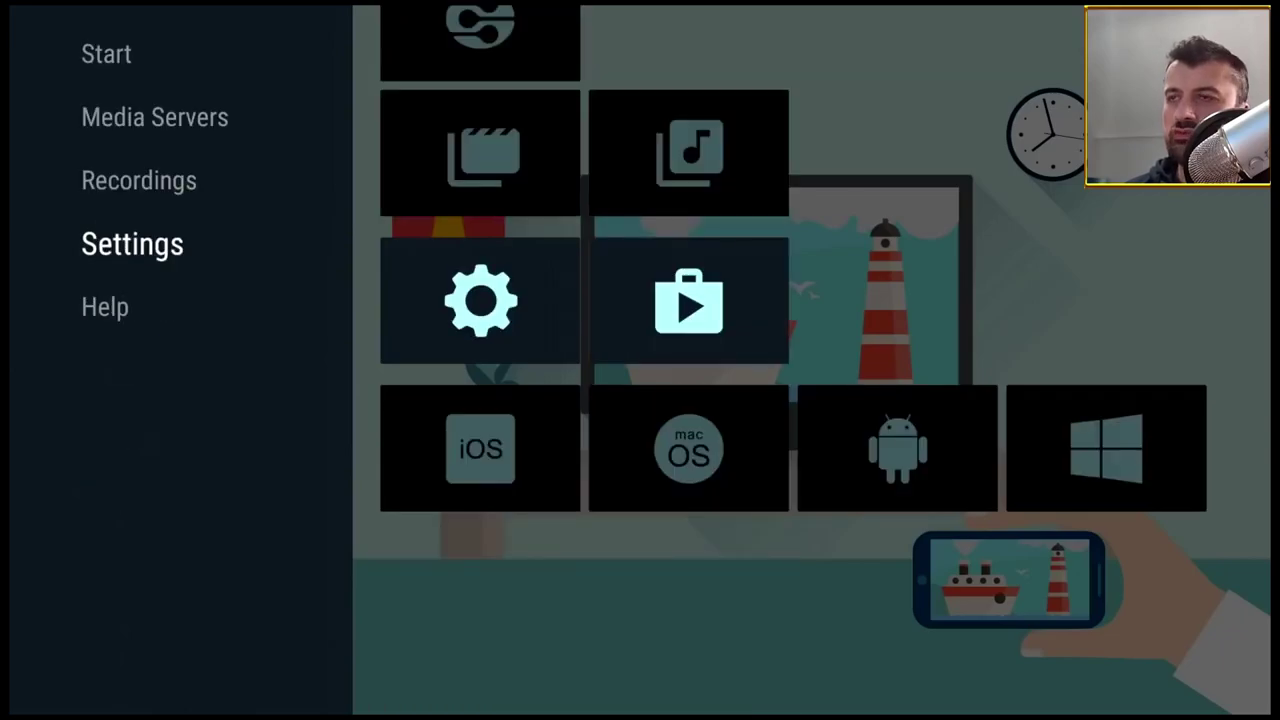
pyautogui.press('Right')
pyautogui.press('Return')
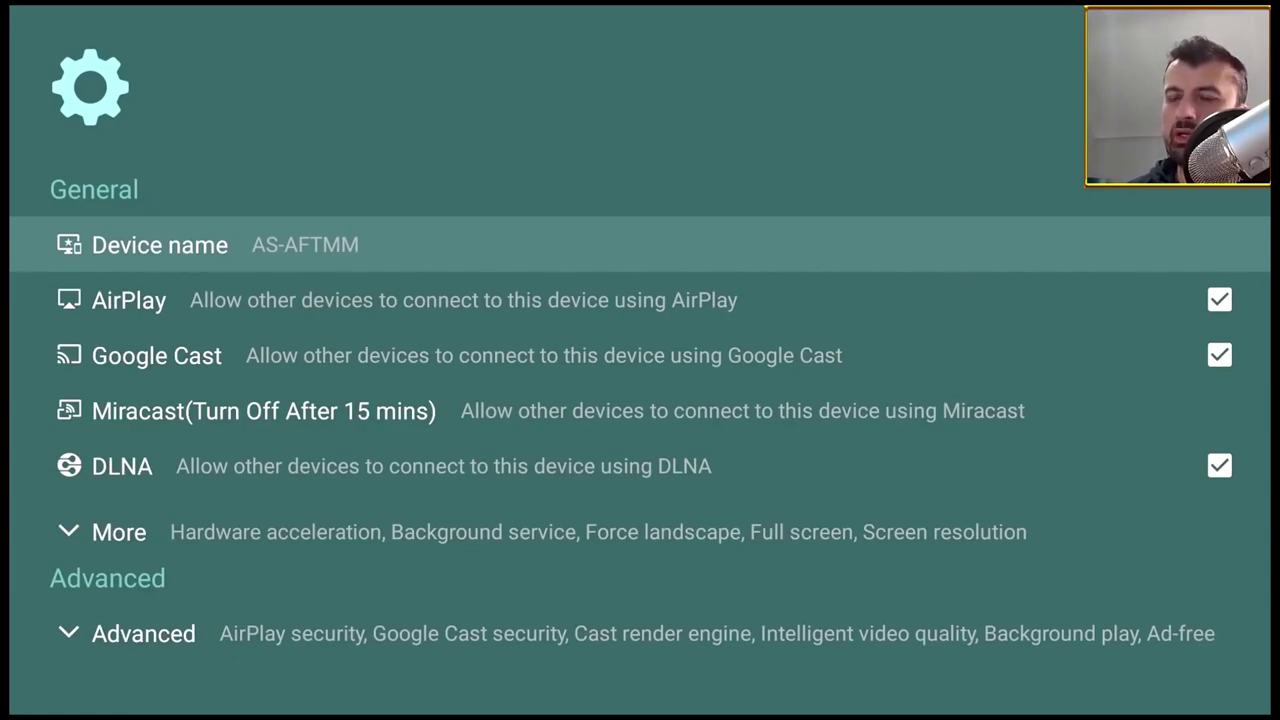
# Rename the AirScreen receiver's device name to 'tduk-tvv'.
pyautogui.press('Return')
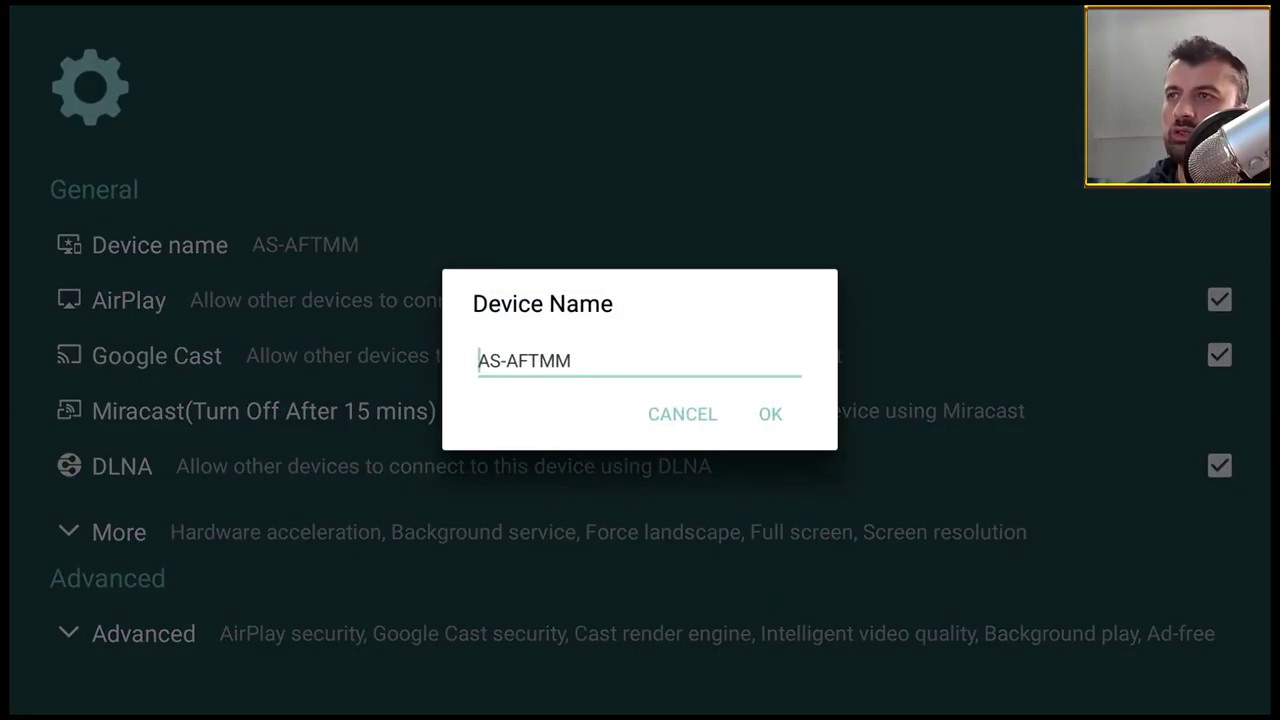
pyautogui.press('Right')
pyautogui.press('Right')
pyautogui.press('Right')
pyautogui.press('Right')
pyautogui.press('Right')
pyautogui.press('Right')
pyautogui.press('Right')
pyautogui.press('Right')
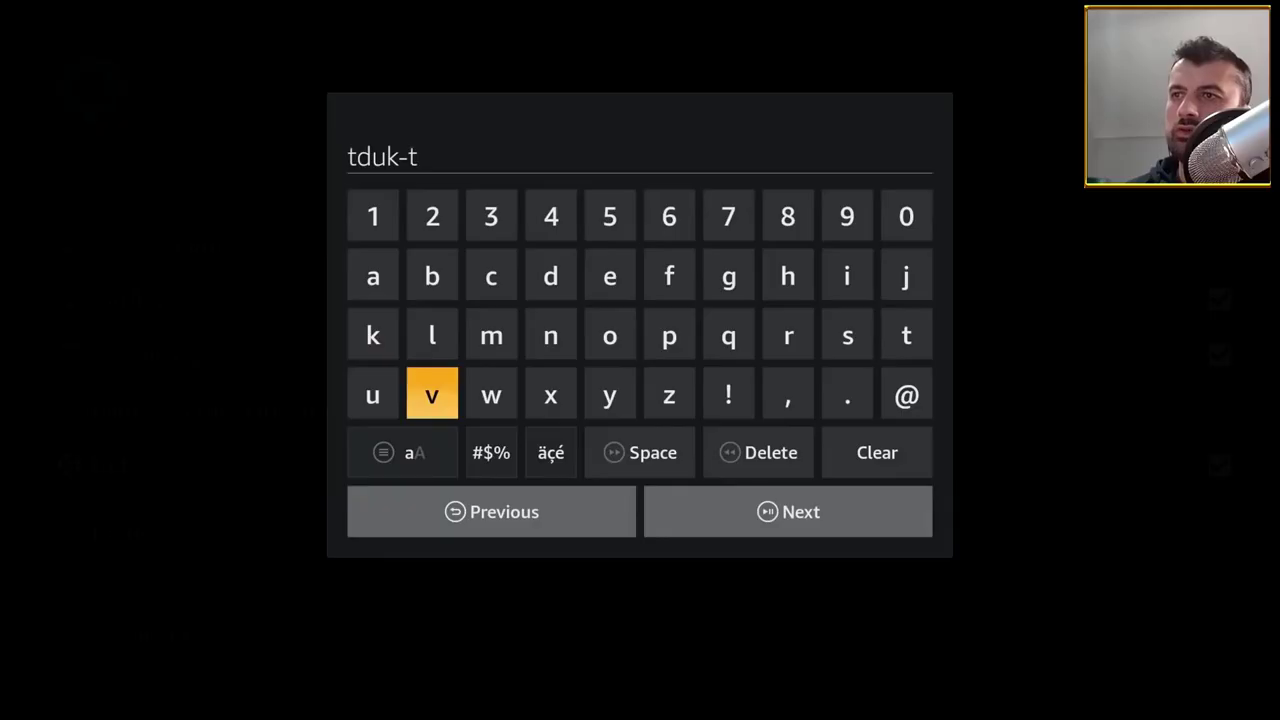
pyautogui.write('vv')
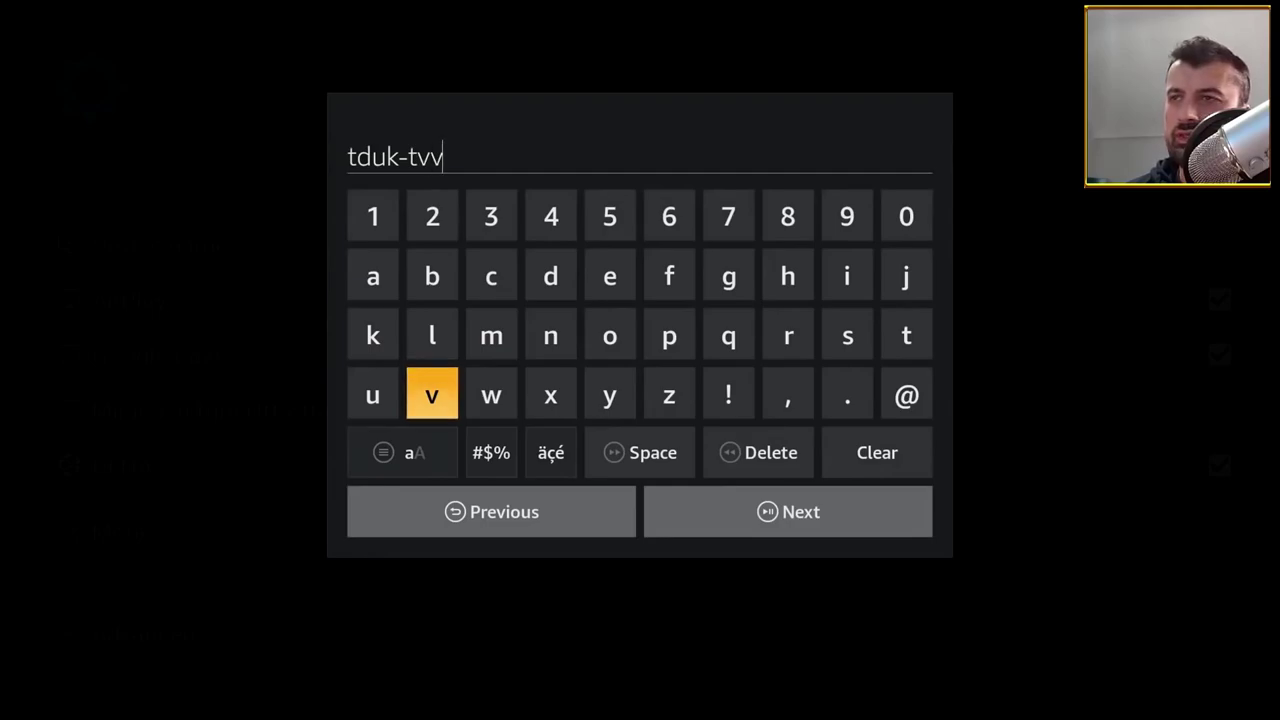
pyautogui.press('Down')
pyautogui.press('Down')
pyautogui.press('Right')
pyautogui.press('Return')
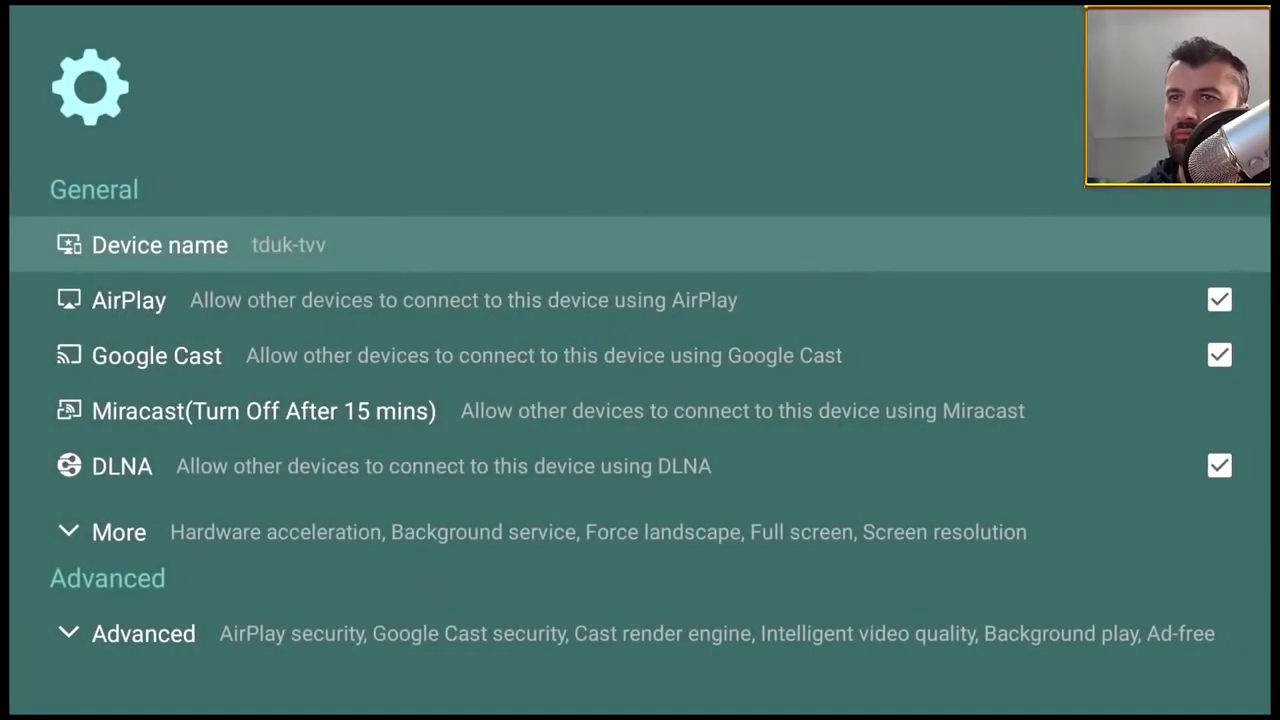
# Uncheck Google Cast and DLNA, leaving AirPlay enabled.
pyautogui.press('Down')
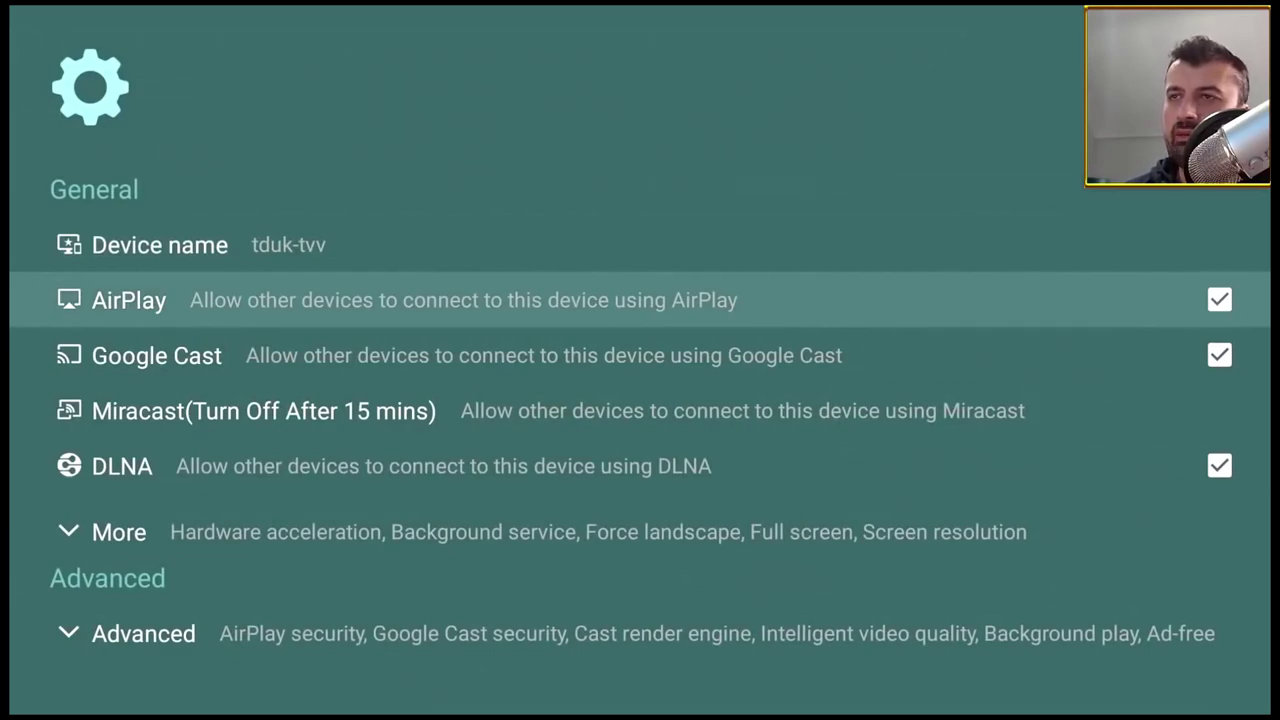
pyautogui.press('Down')
pyautogui.press('Return')
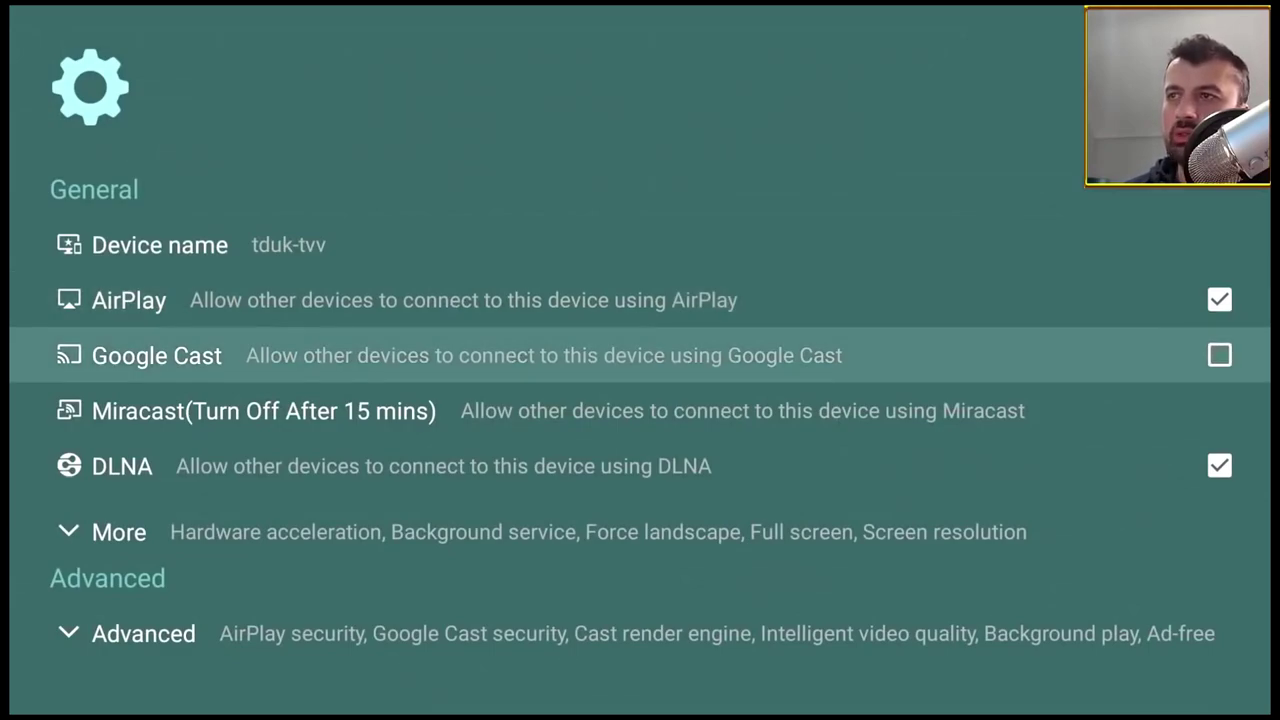
pyautogui.press('Down')
pyautogui.press('Down')
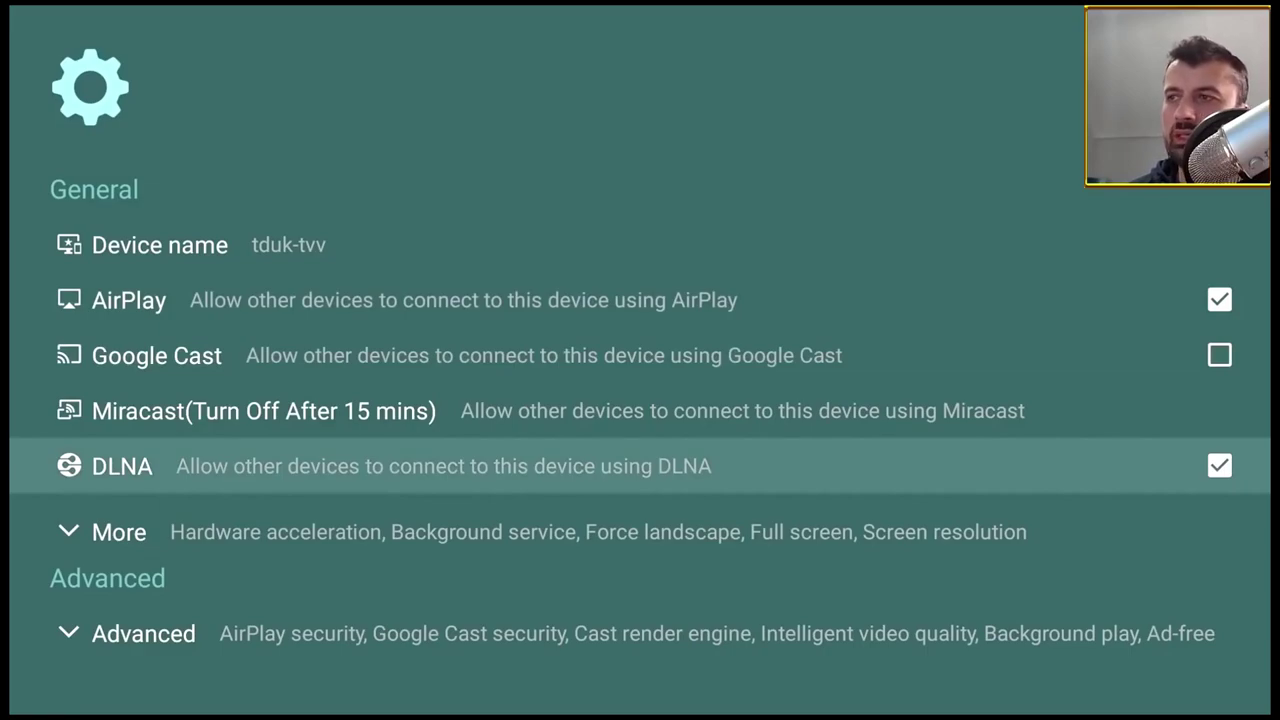
pyautogui.press('Return')
# Expand More, enable Hardware acceleration, and go back to AirScreen's main screen.
pyautogui.press('Down')
pyautogui.press('Return')
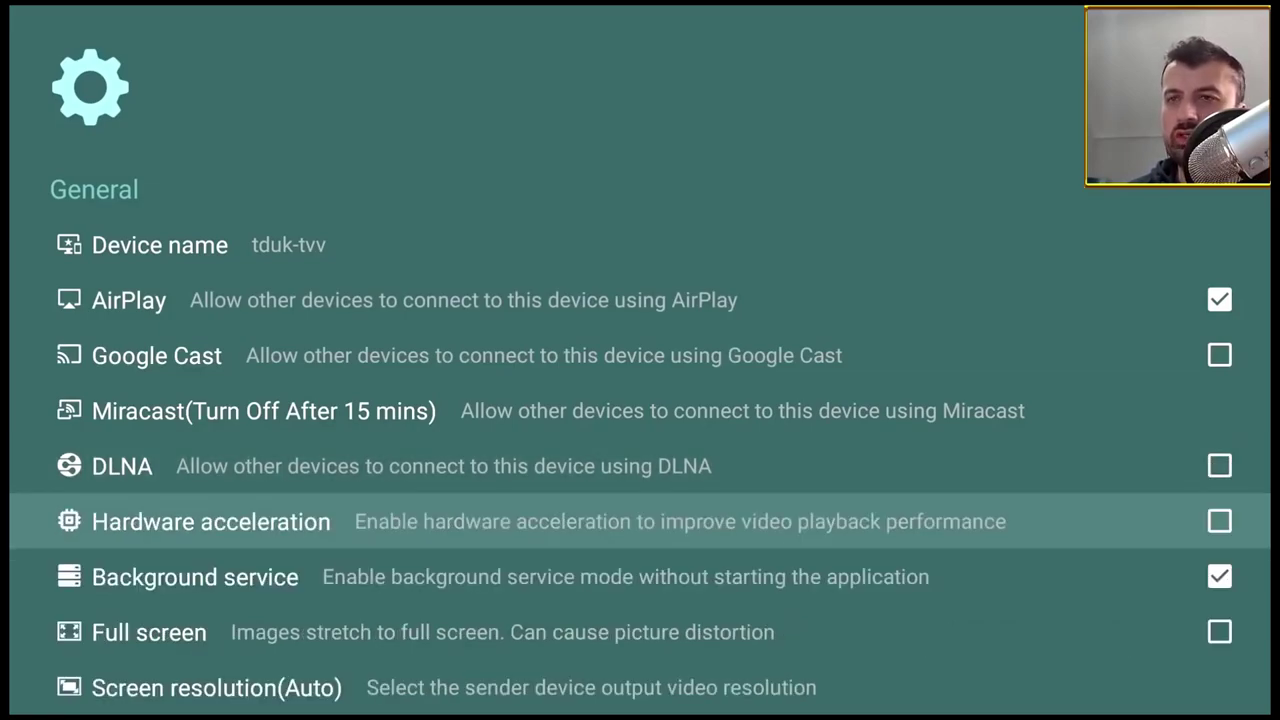
pyautogui.press('Return')
pyautogui.press('Down')
pyautogui.press('Down')
pyautogui.press('Down')
pyautogui.press('Up')
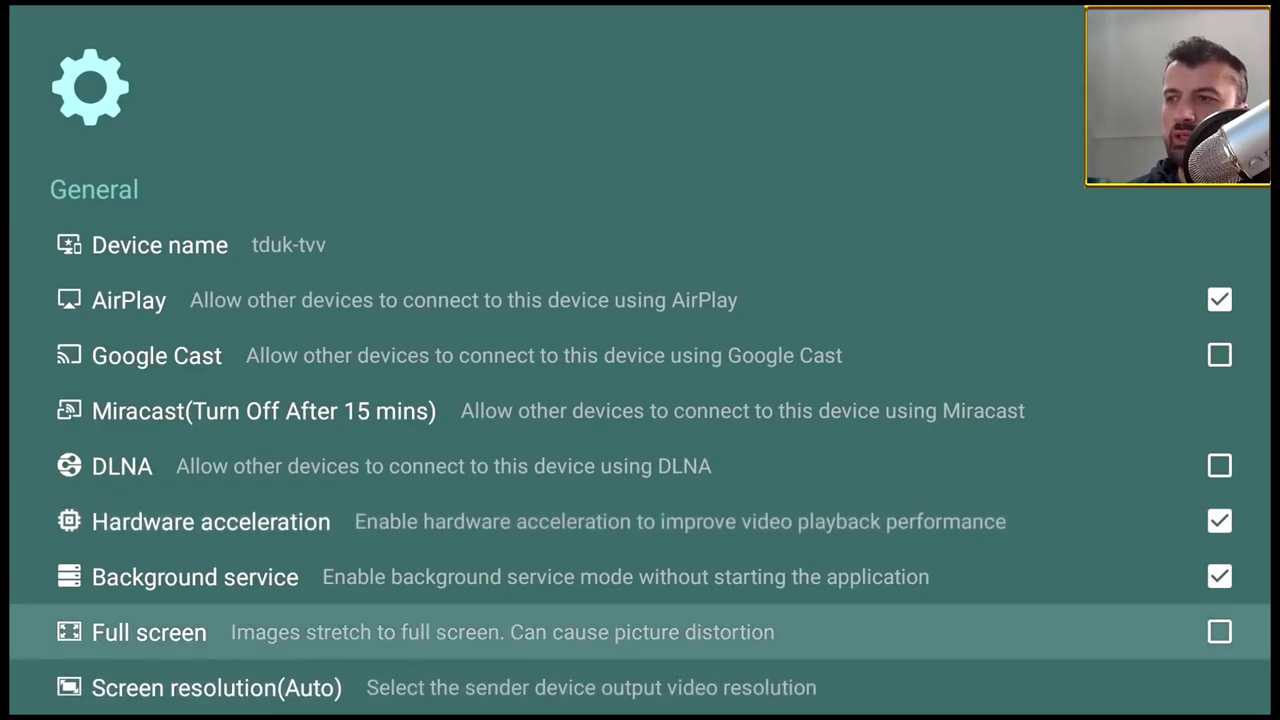
pyautogui.press('Down')
pyautogui.press('Escape')
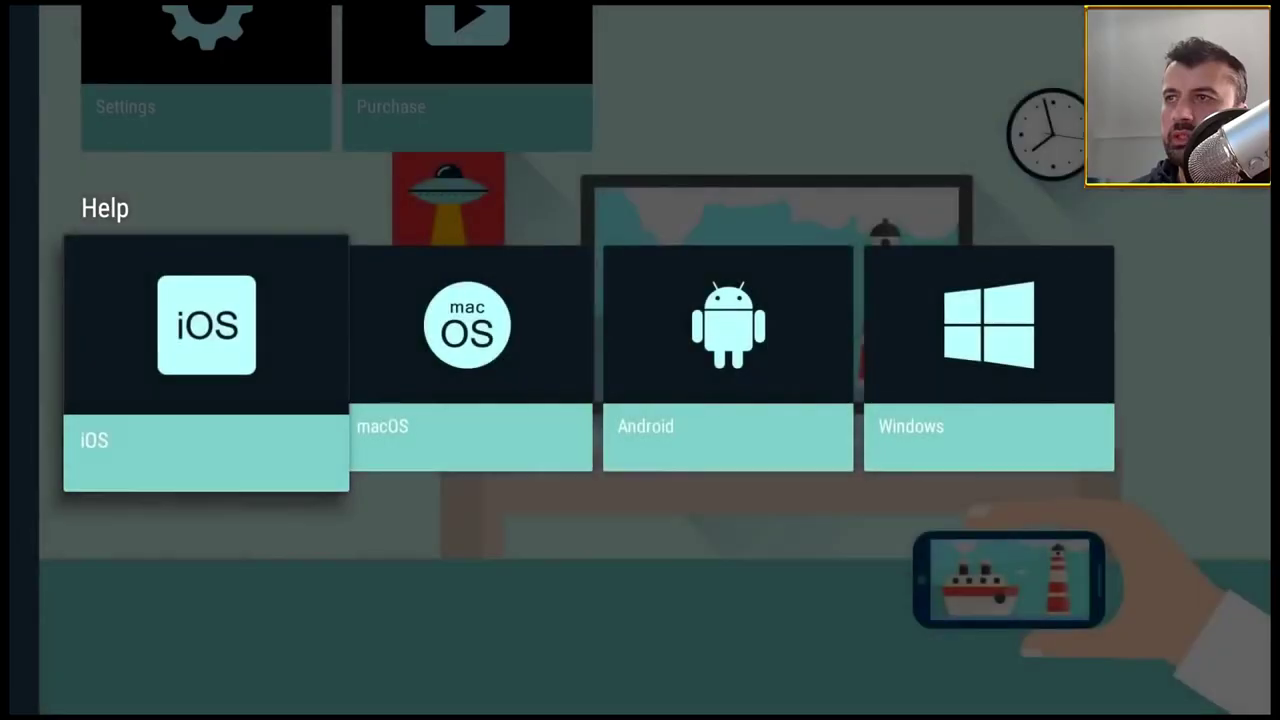
# Select Start in AirScreen so it shows 'Wait for a connection' for AirPlay mirroring.
pyautogui.press('Up')
pyautogui.press('Up')
pyautogui.press('Up')
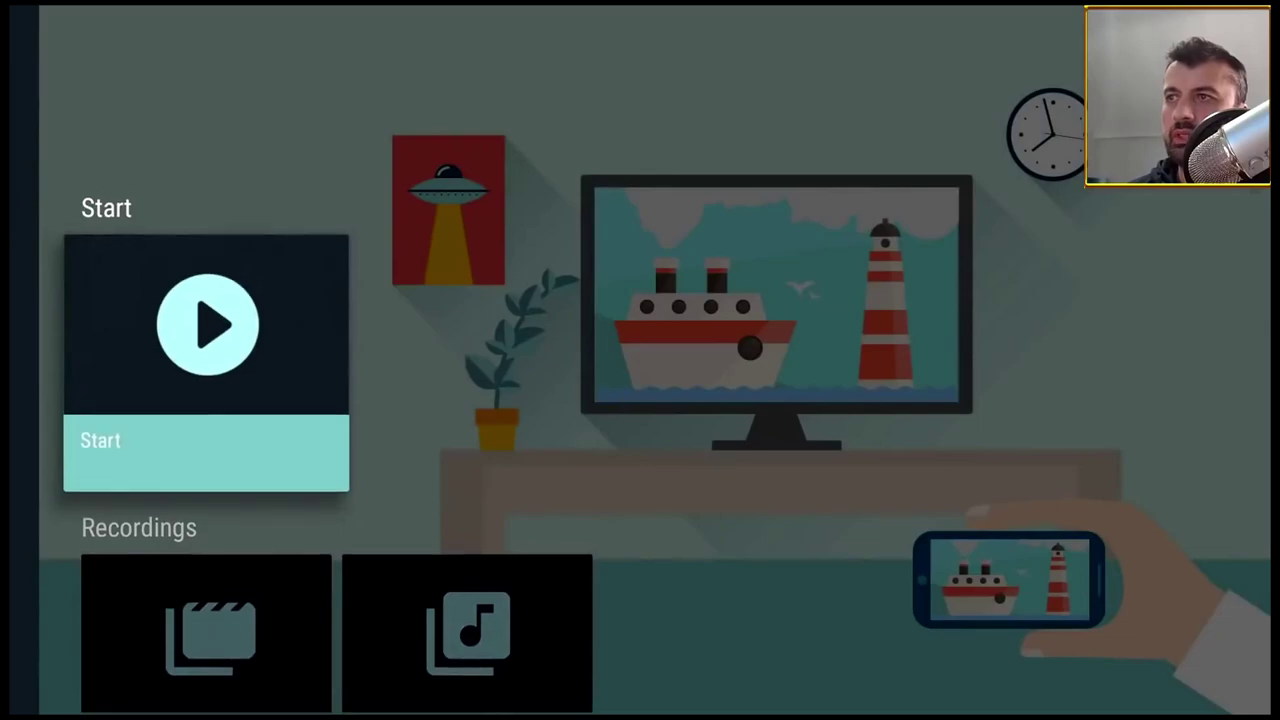
pyautogui.press('Return')
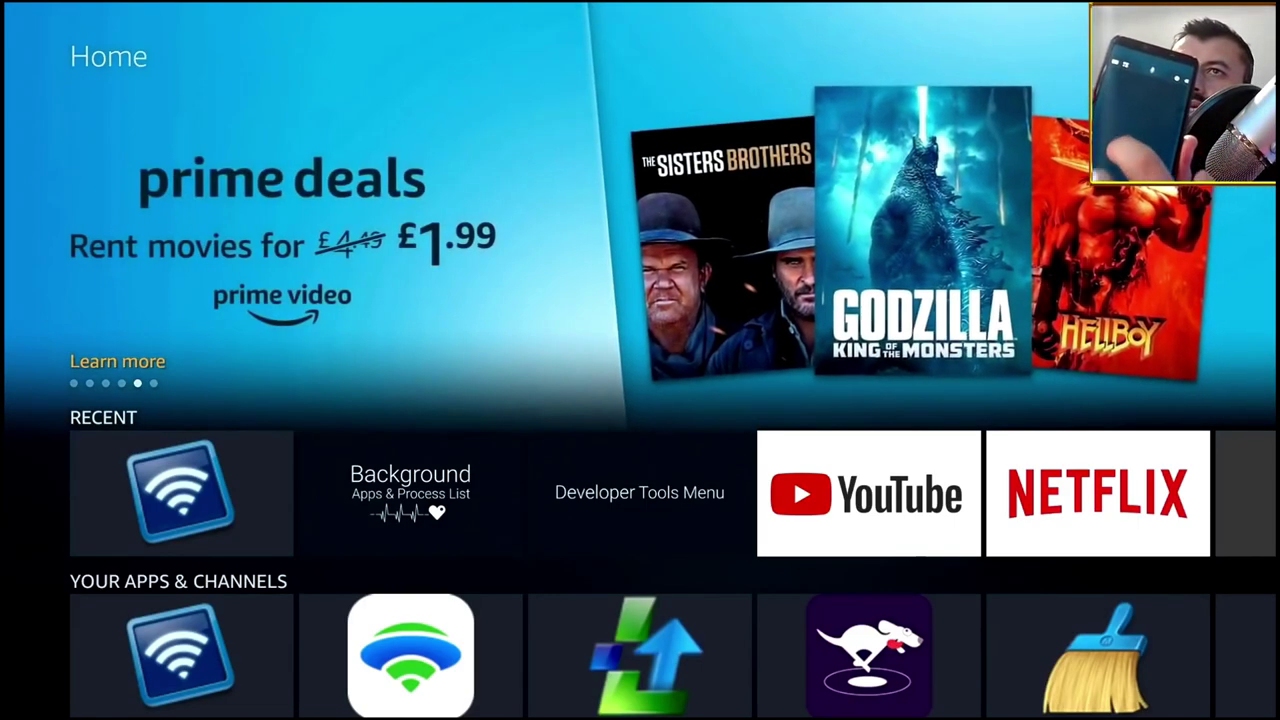
# Browse past Your Videos to Movies, then search 'Youtube' to list its suggestions.
pyautogui.press('Right')
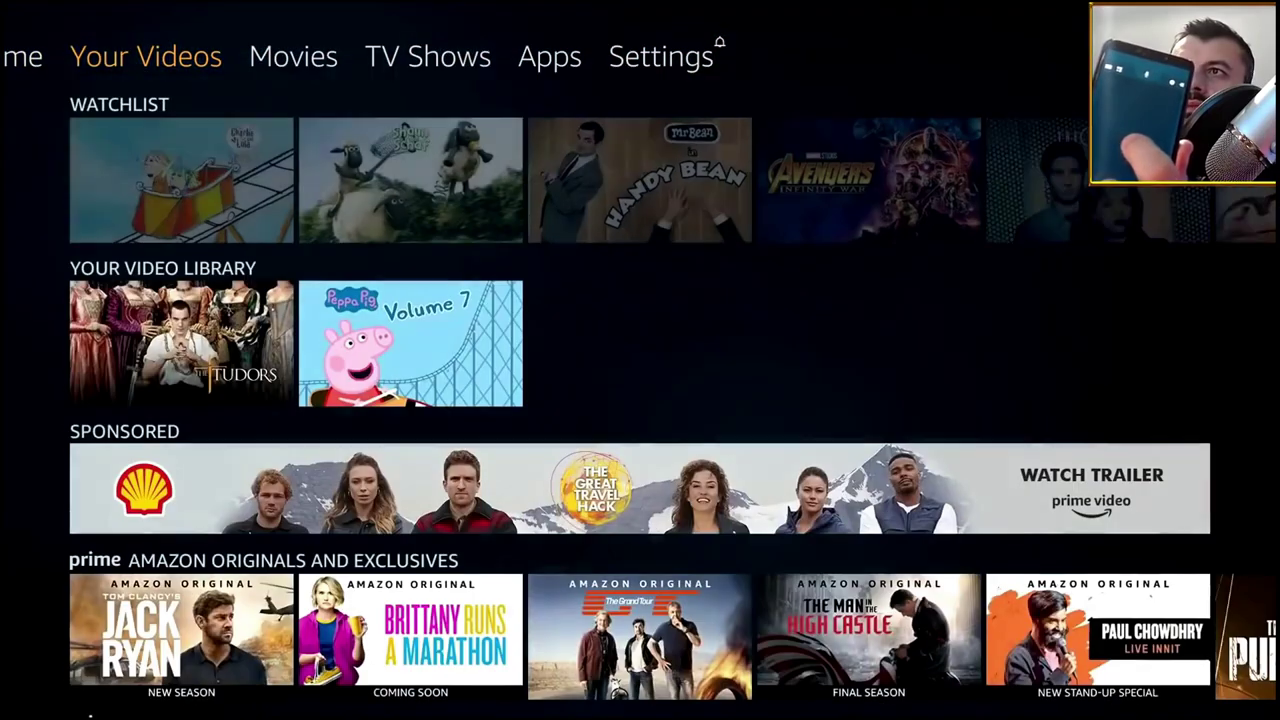
pyautogui.press('Right')
pyautogui.press('Right')
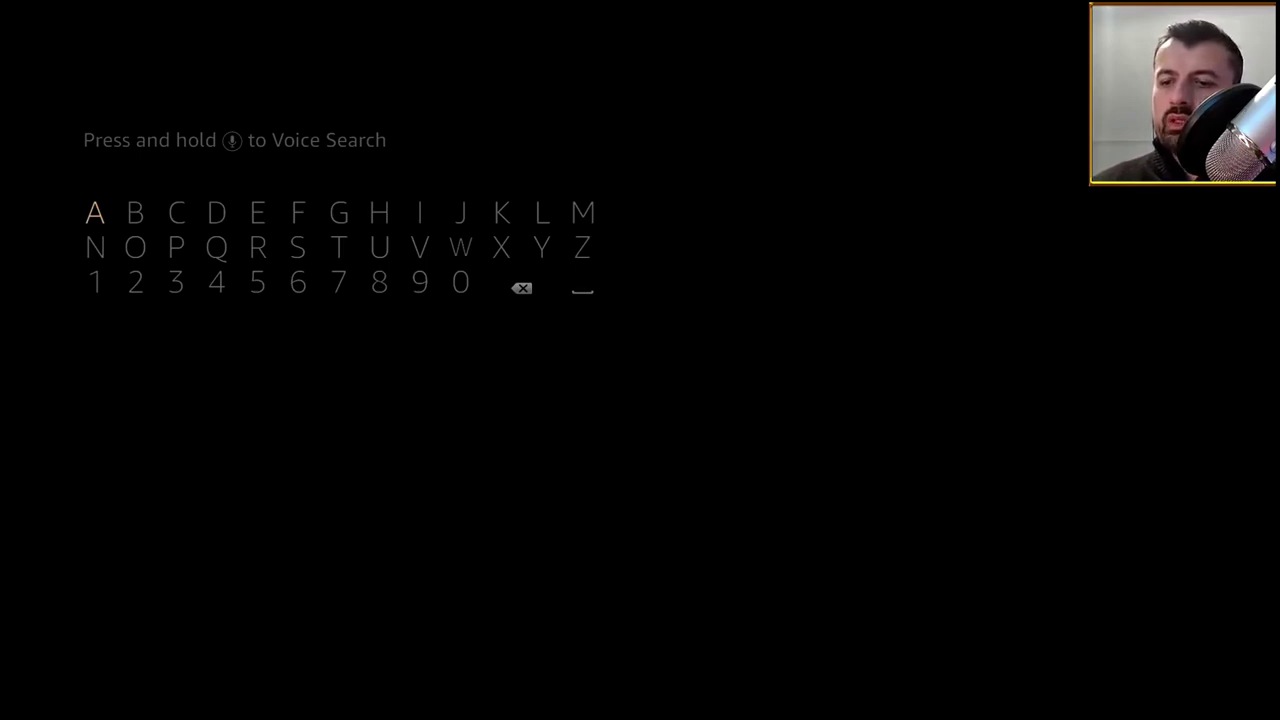
pyautogui.write('Youtube')
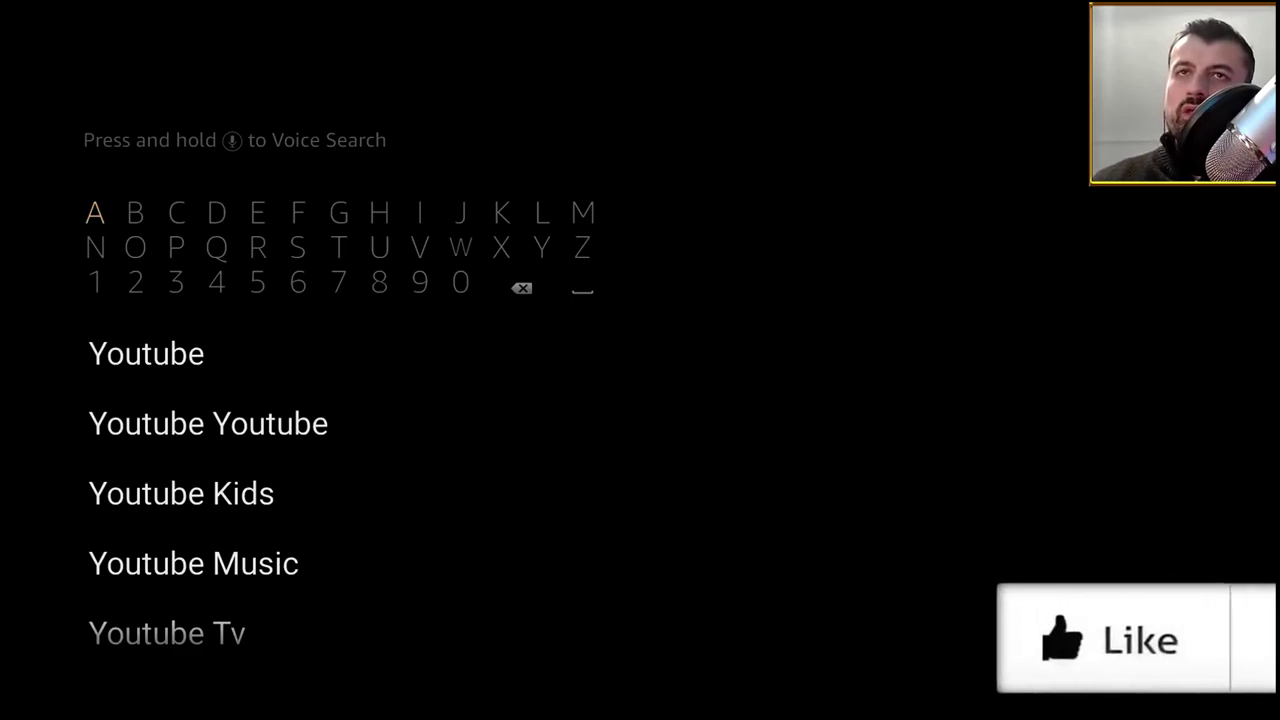